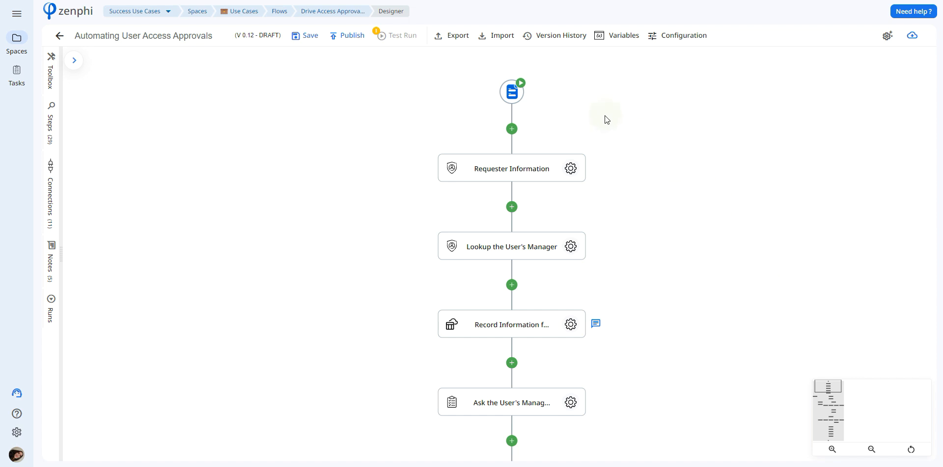
Open the Form Trigger's form and examine the look-up settings and filter condition of the Google Drive resource question.
click(513, 93)
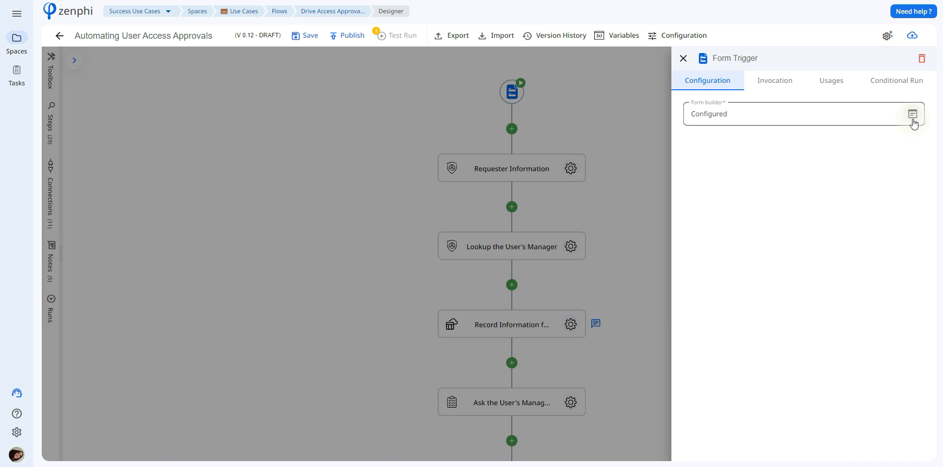
click(912, 119)
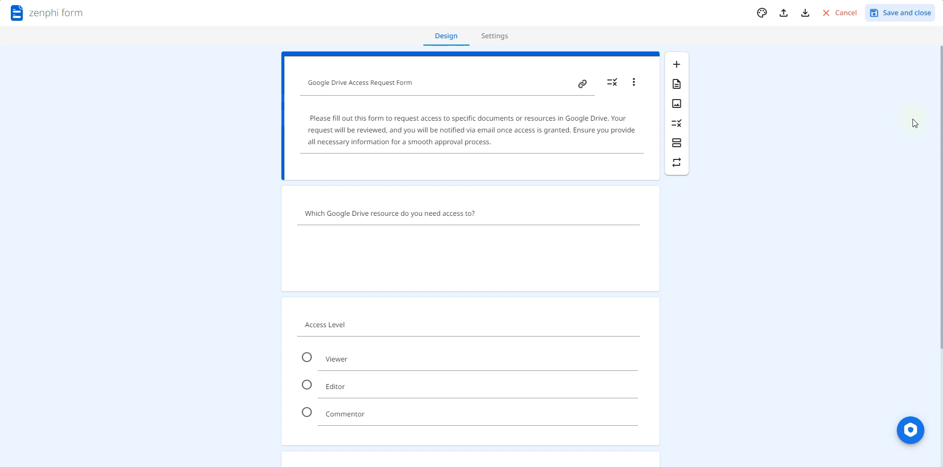
click(526, 255)
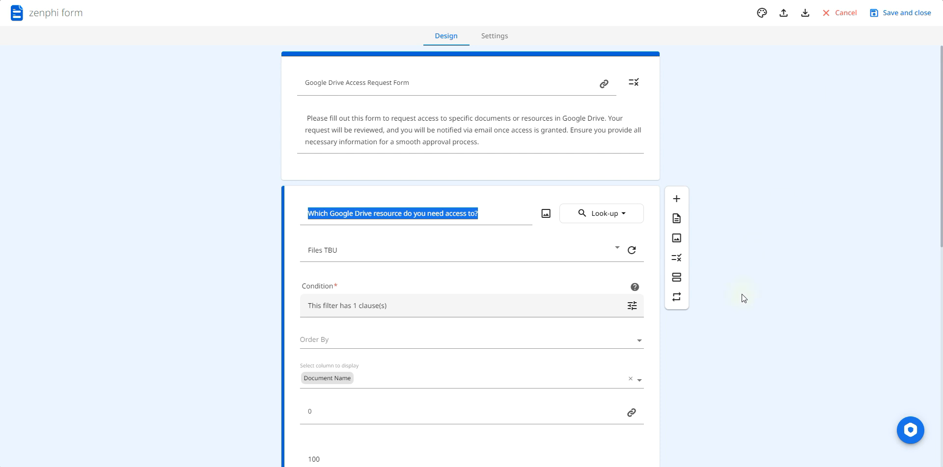
click(747, 362)
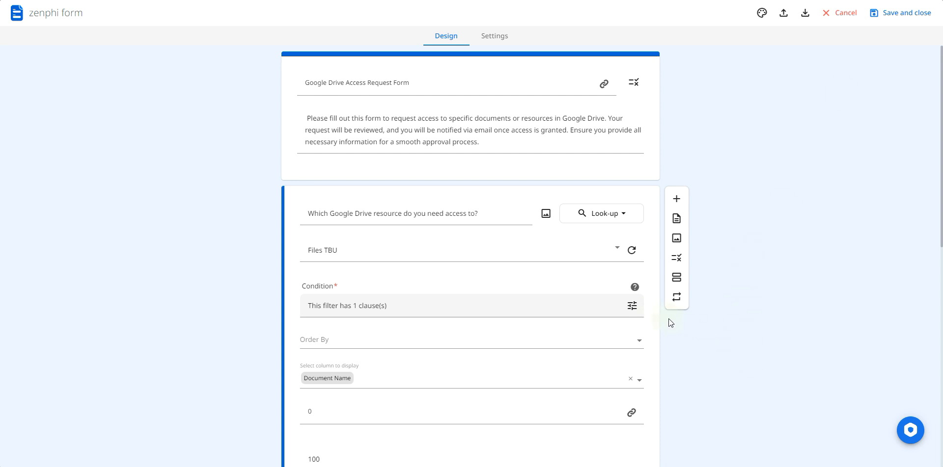
click(632, 307)
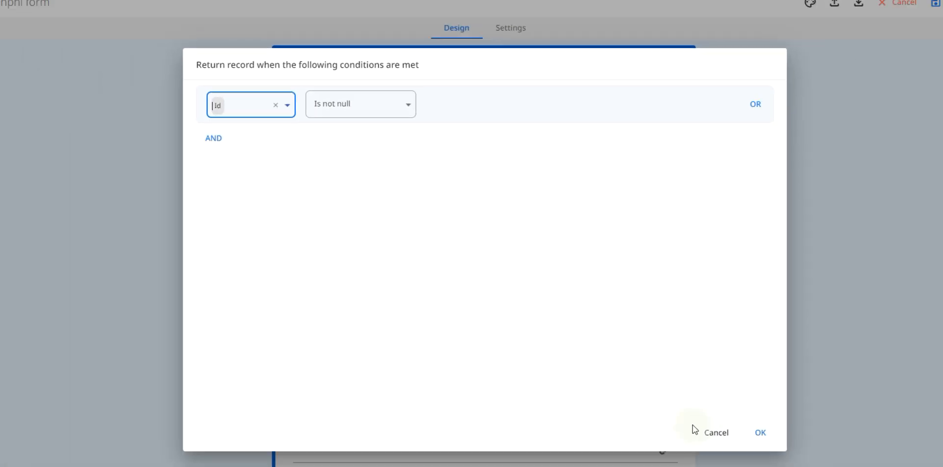
click(669, 393)
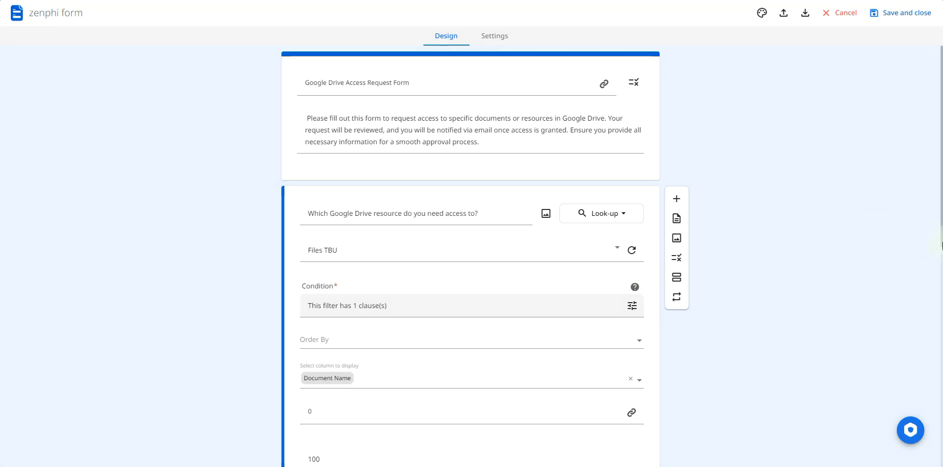
Review the form's Access Level and Duration of access questions, and save and close the form.
scroll(941, 243, down, 1)
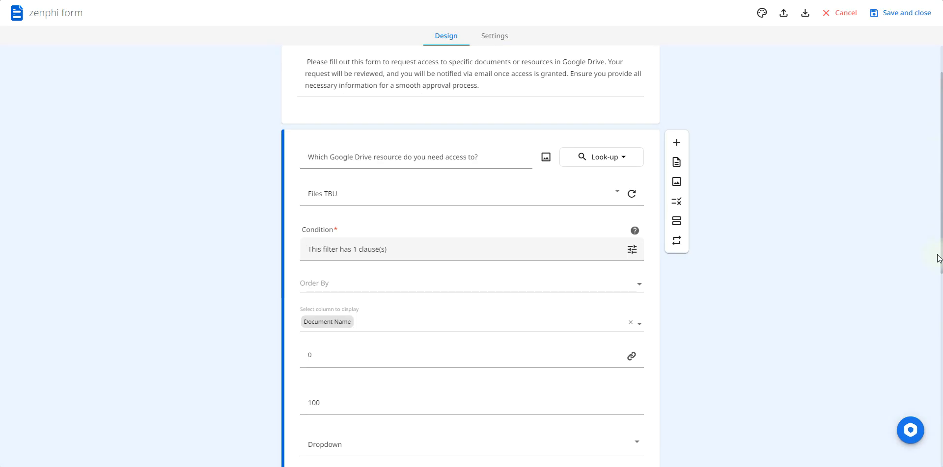
drag(937, 259, 941, 374)
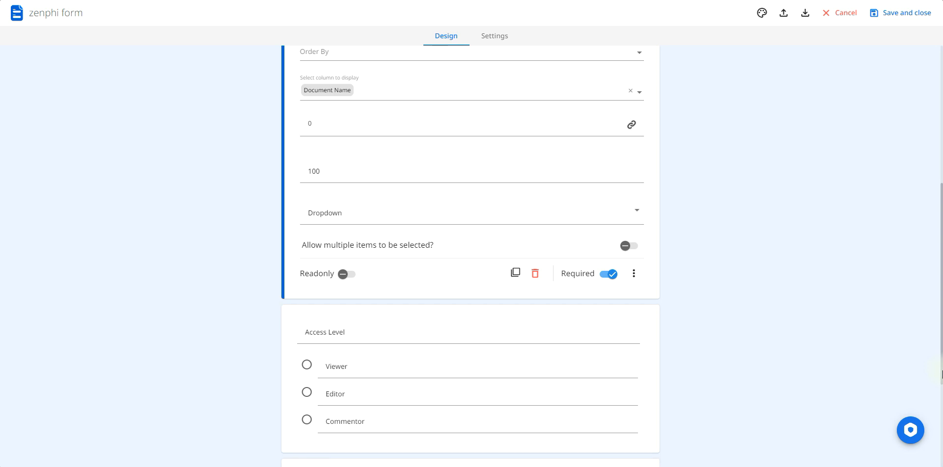
drag(941, 374, 941, 459)
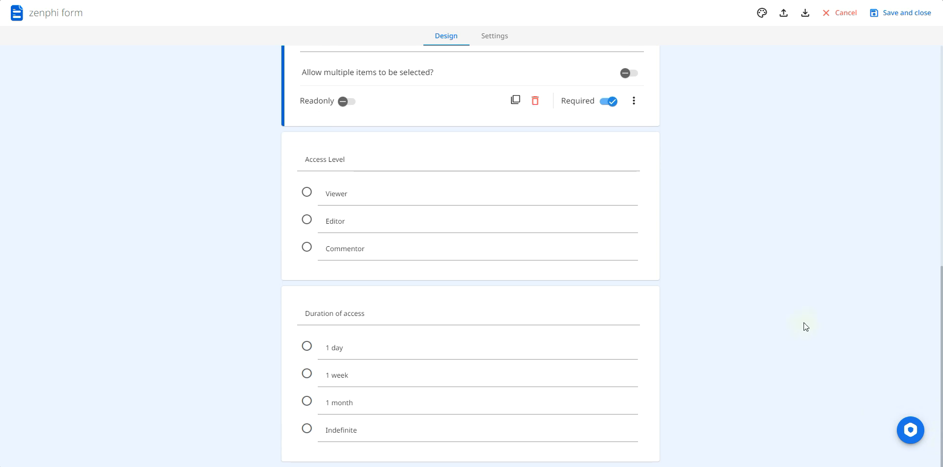
click(892, 12)
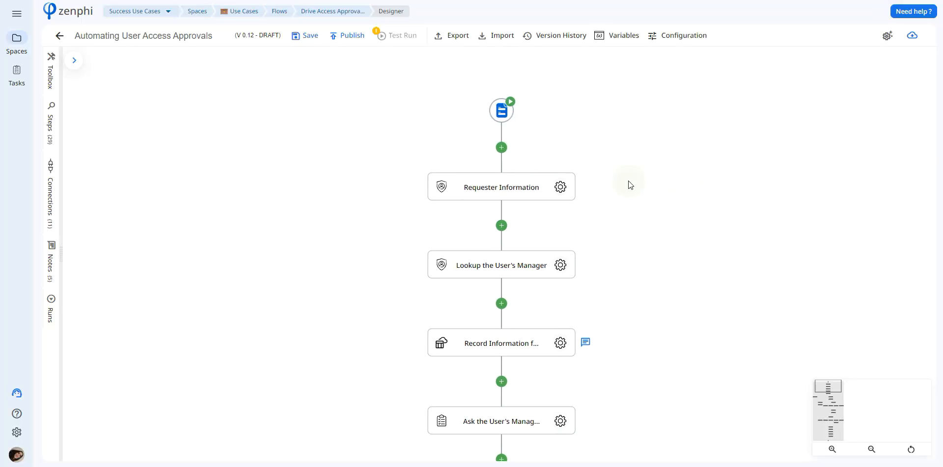
Open the Requester Information step's settings and view the options for a new Google Directory connection without creating it.
click(564, 187)
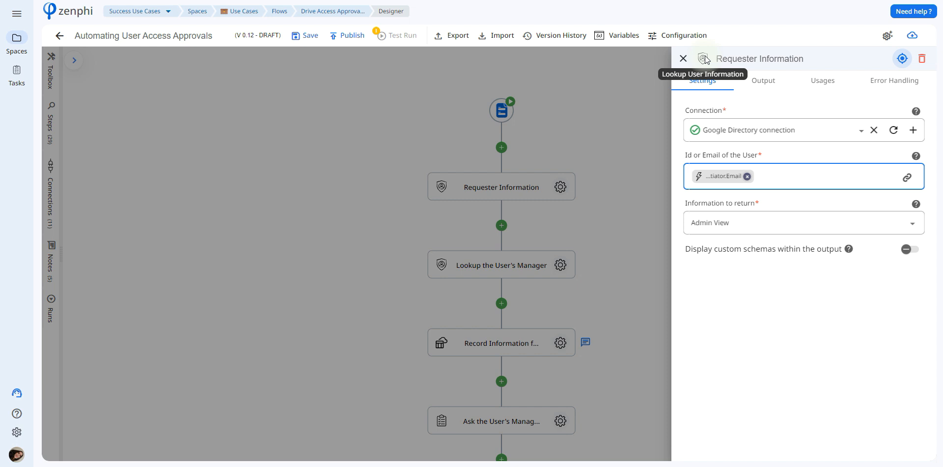
click(913, 130)
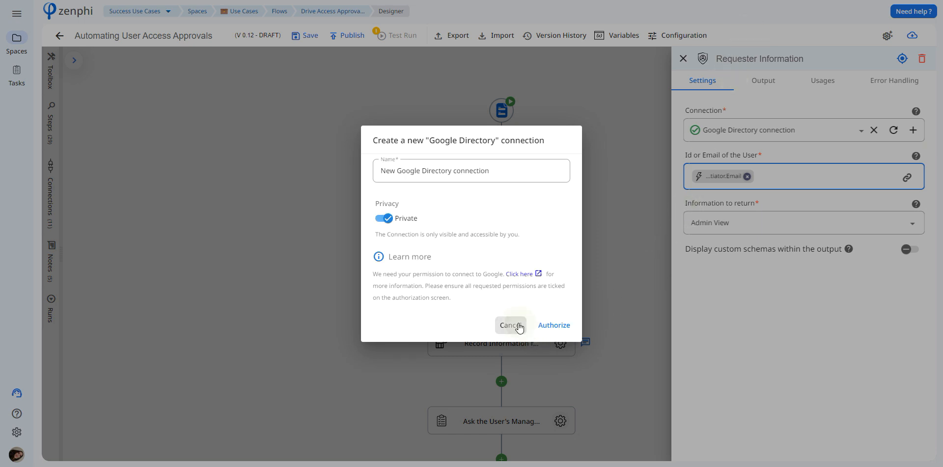
click(518, 326)
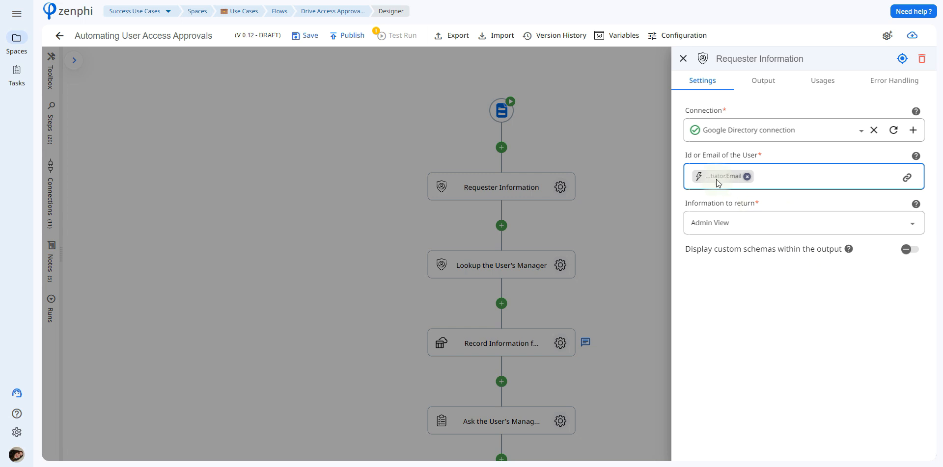
Inspect the user email token of the Requester Information step and the Form Trigger references available for it.
mouse_move(716, 181)
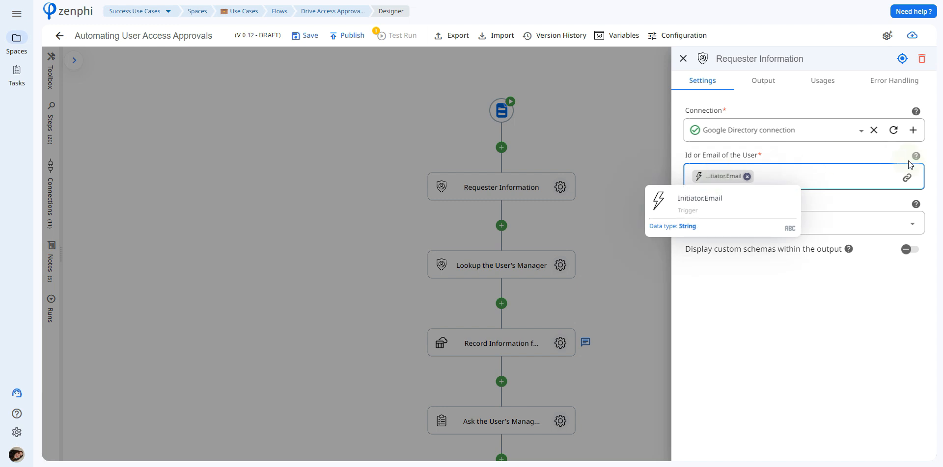
click(913, 181)
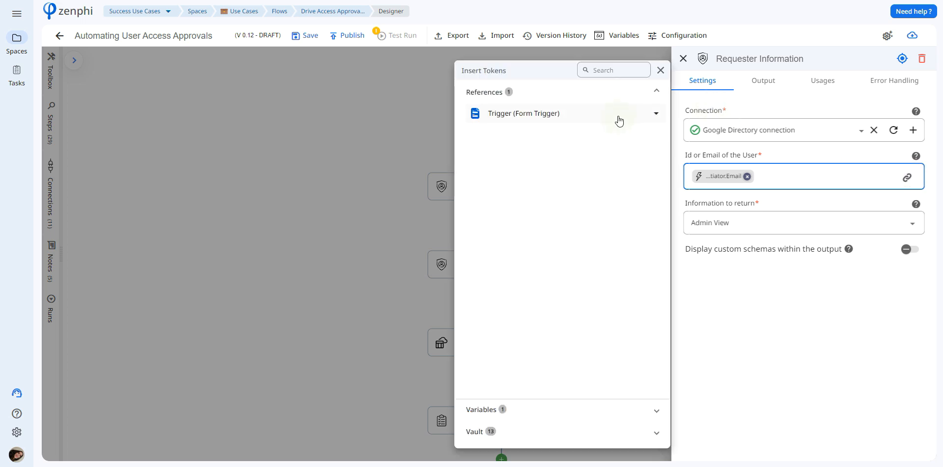
click(618, 118)
click(600, 133)
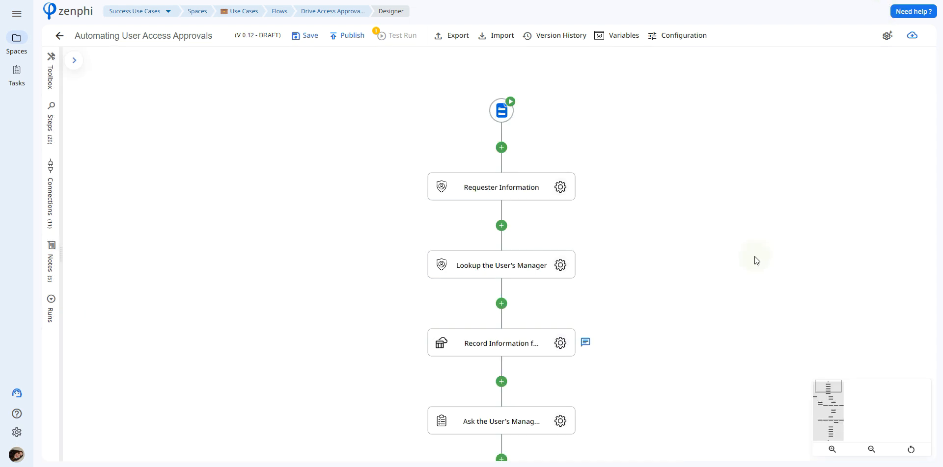
Examine the Lookup the User's Manager step's connection, user email token and the Requester Information references available for it.
drag(754, 257, 753, 224)
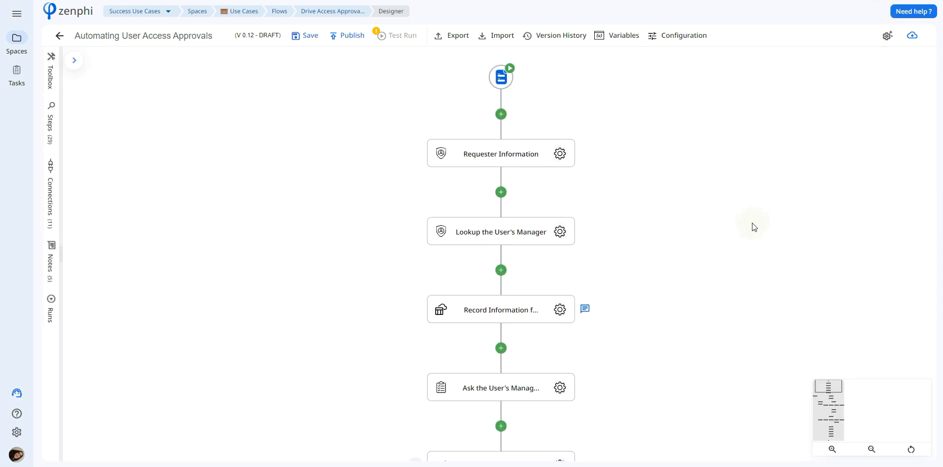
click(560, 234)
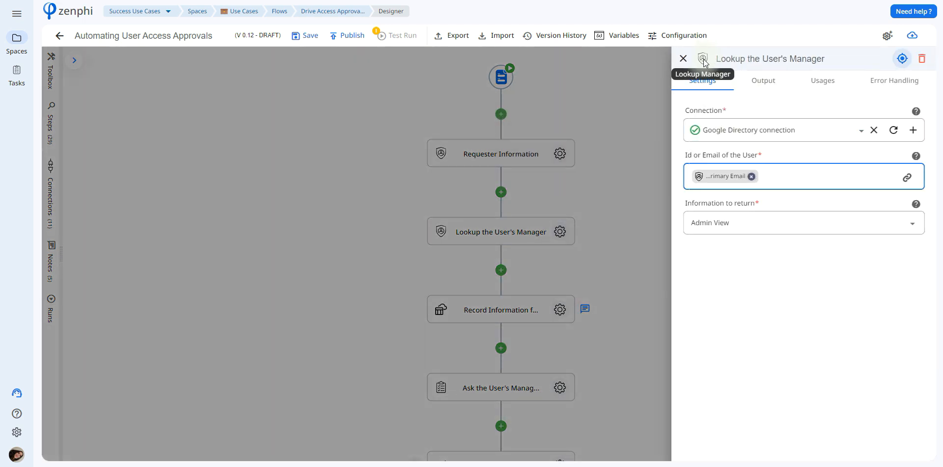
mouse_move(773, 134)
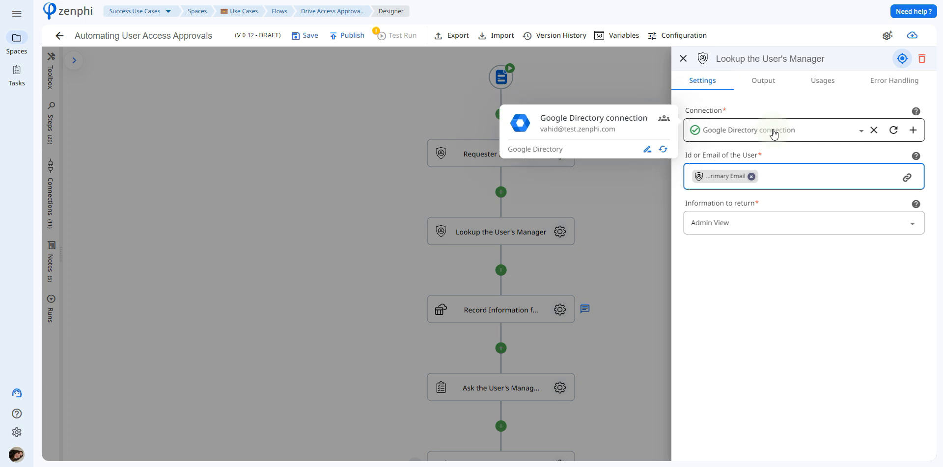
mouse_move(728, 183)
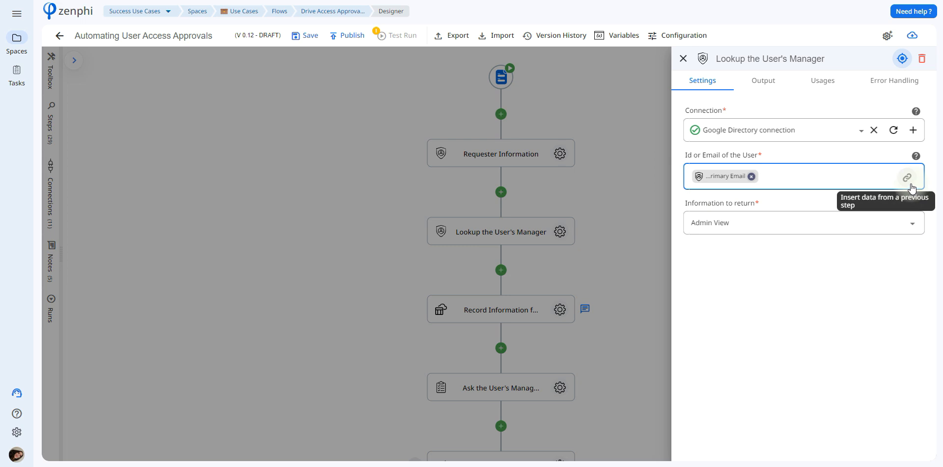
click(908, 179)
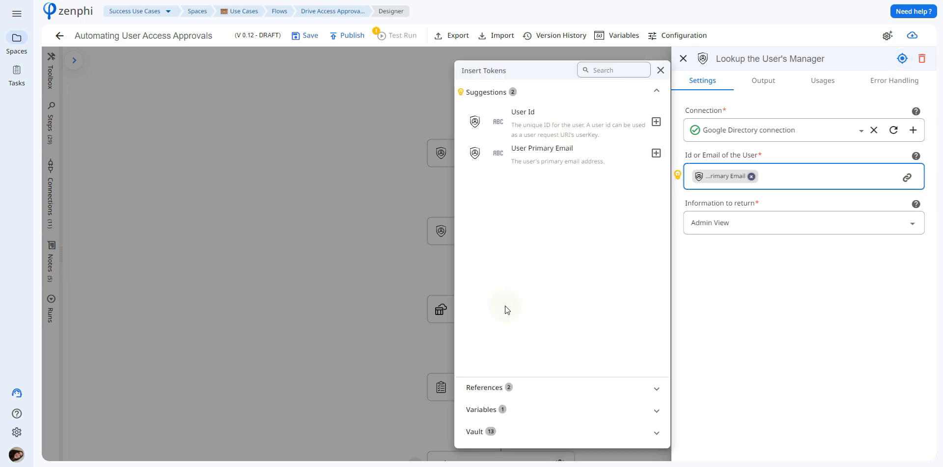
click(503, 387)
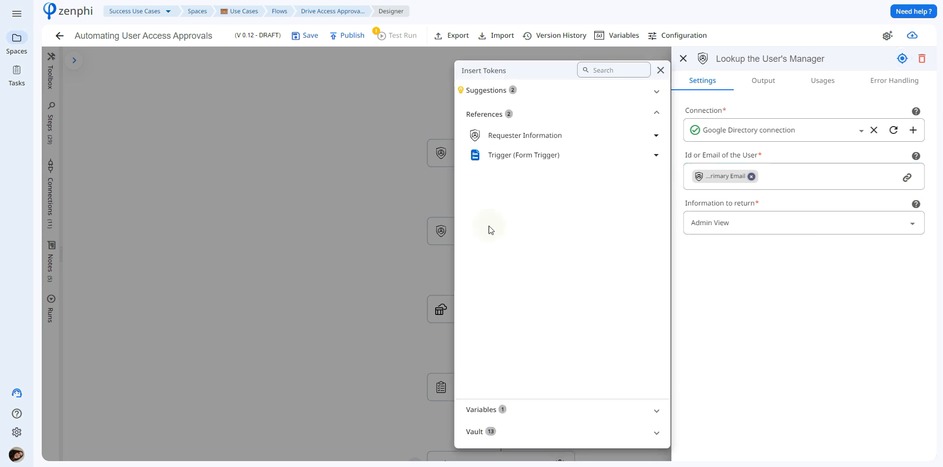
click(519, 140)
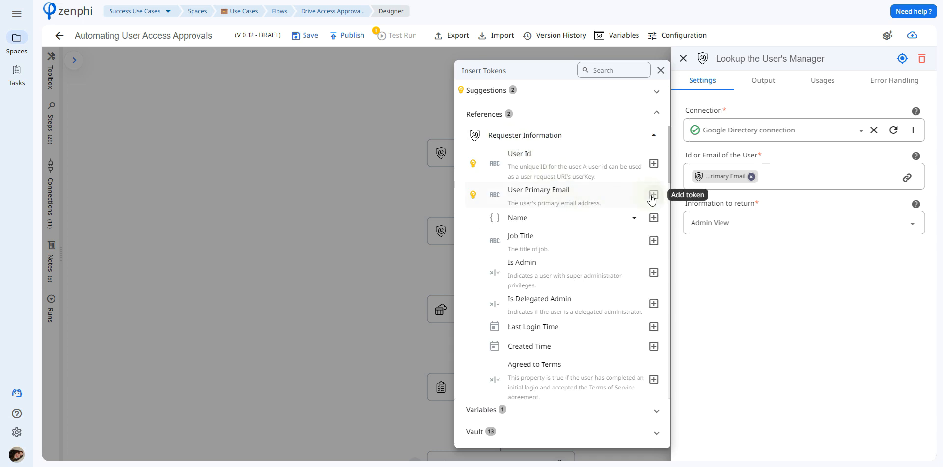
click(778, 288)
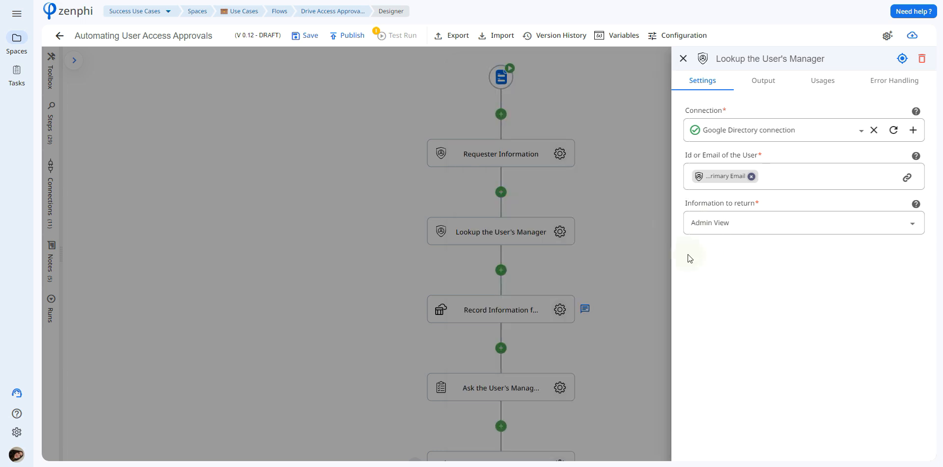
click(579, 230)
Review the table, Record Id token and returned fields of the Record Information for File Selected step.
click(560, 311)
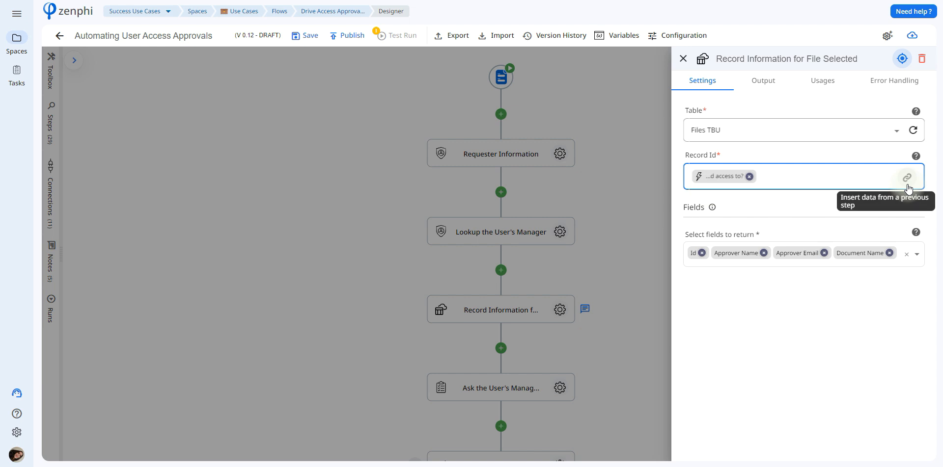
click(906, 178)
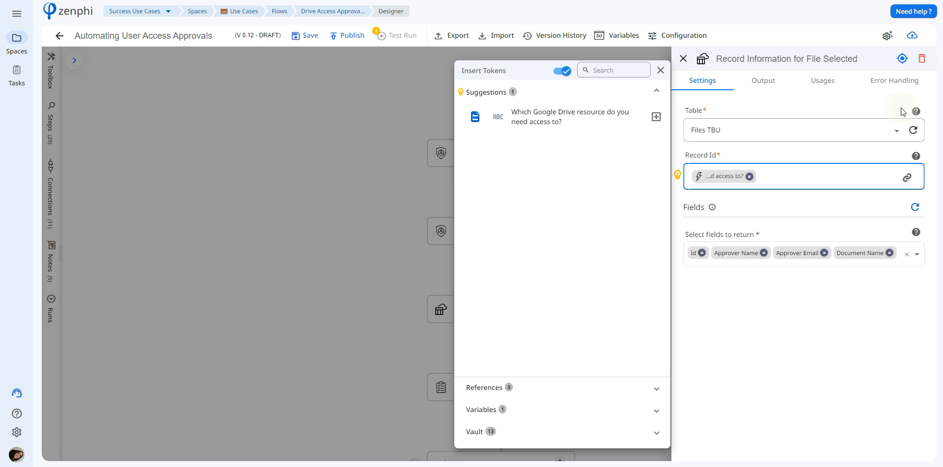
click(750, 299)
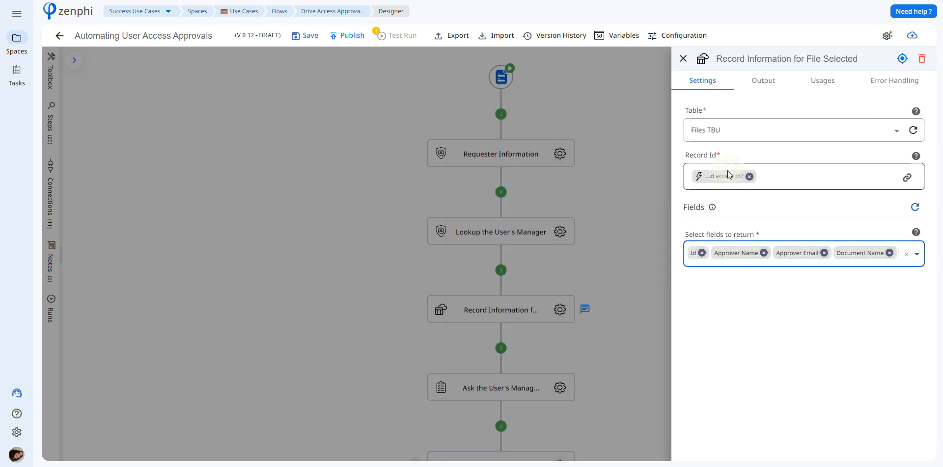
click(641, 257)
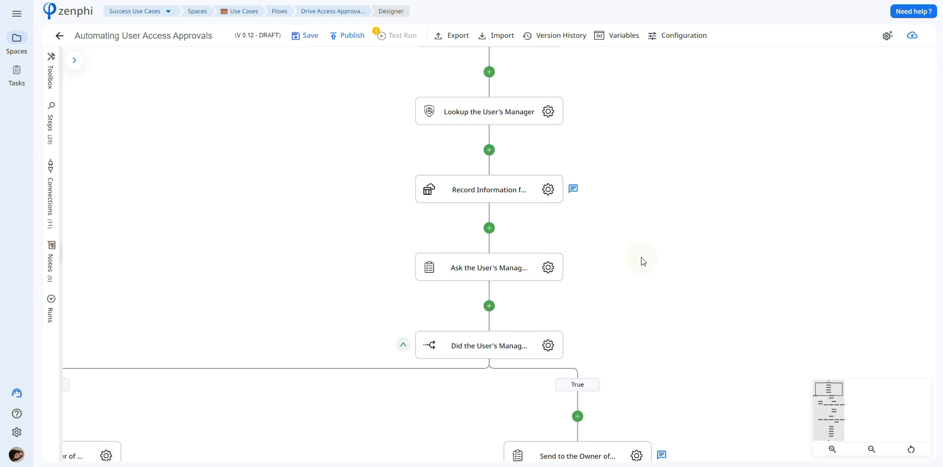
Review the task name, description and outcomes of the Ask the User's Manager for Approval step.
click(548, 268)
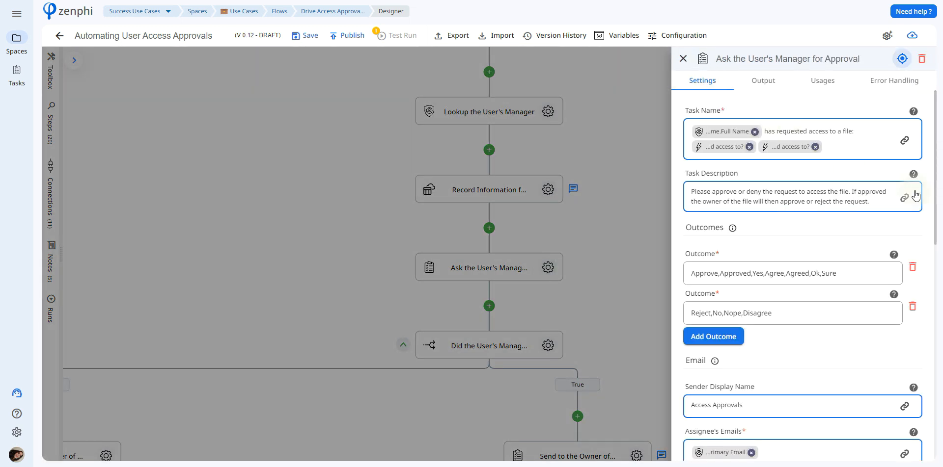
drag(938, 190, 937, 195)
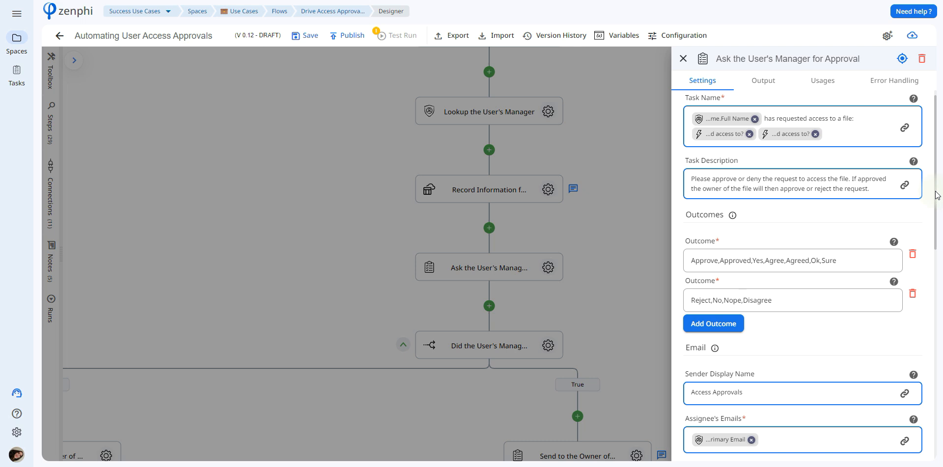
drag(937, 195, 935, 183)
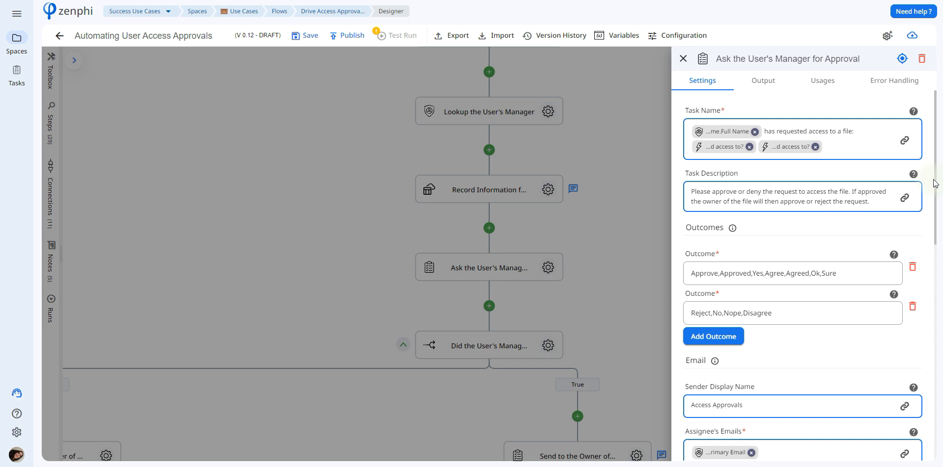
drag(935, 192, 939, 270)
Inspect the approval task's assignee email token and the Lookup the User's Manager references, and close the step's settings.
mouse_move(715, 265)
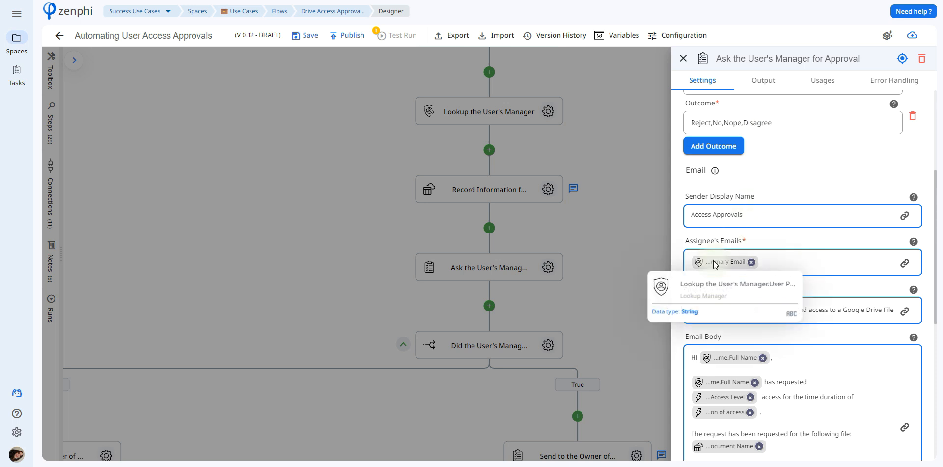
click(905, 265)
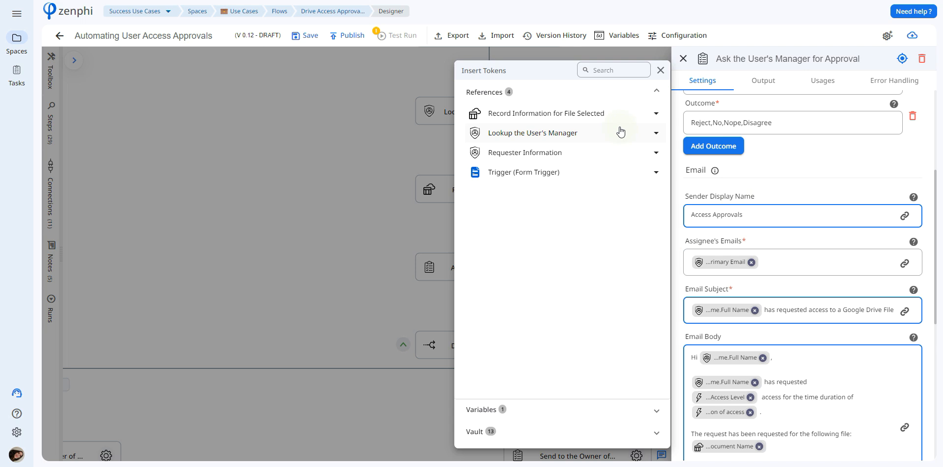
click(620, 132)
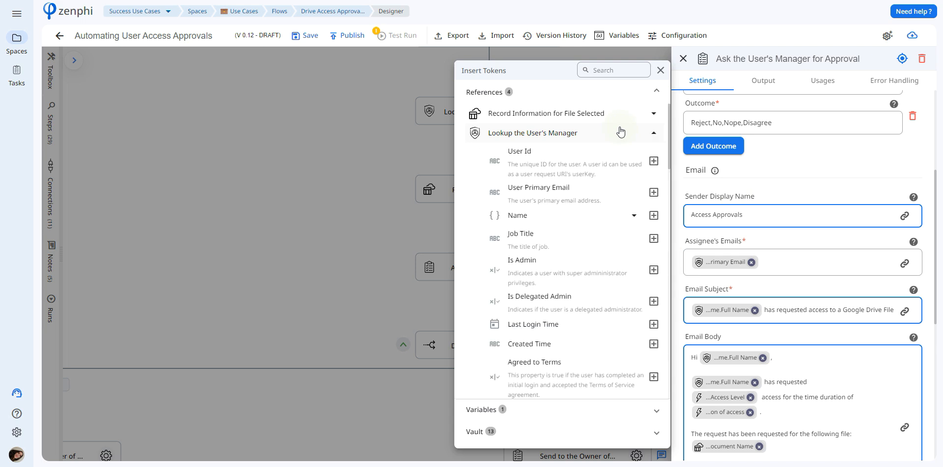
click(742, 232)
click(585, 368)
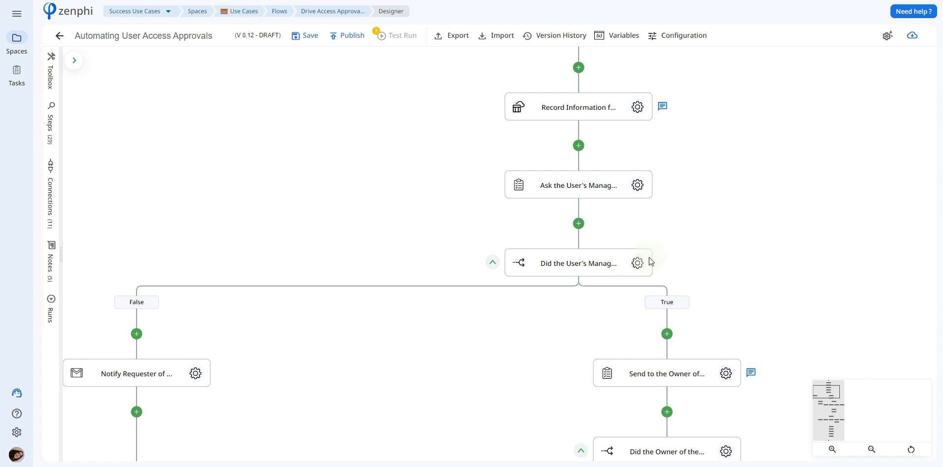
Examine the Did the User's Manager Approve? condition and the Ask the User's Manager for Approval outcome tokens, and dismiss the settings unchanged.
click(638, 263)
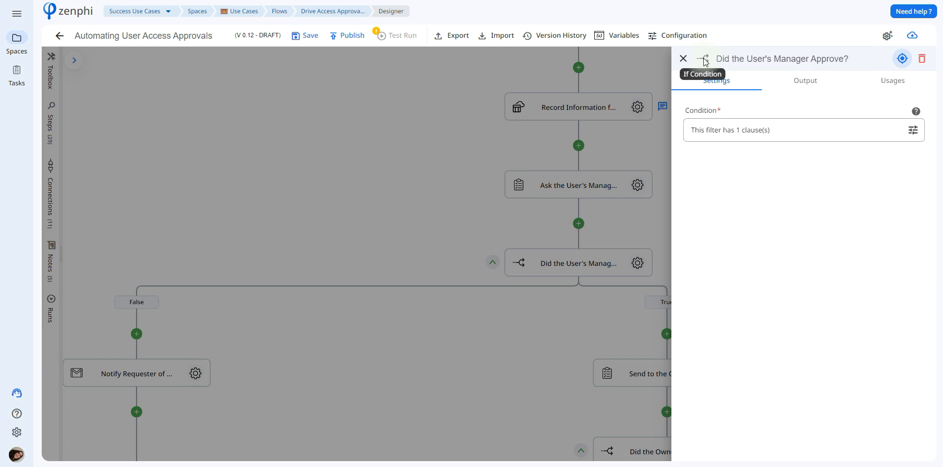
click(920, 135)
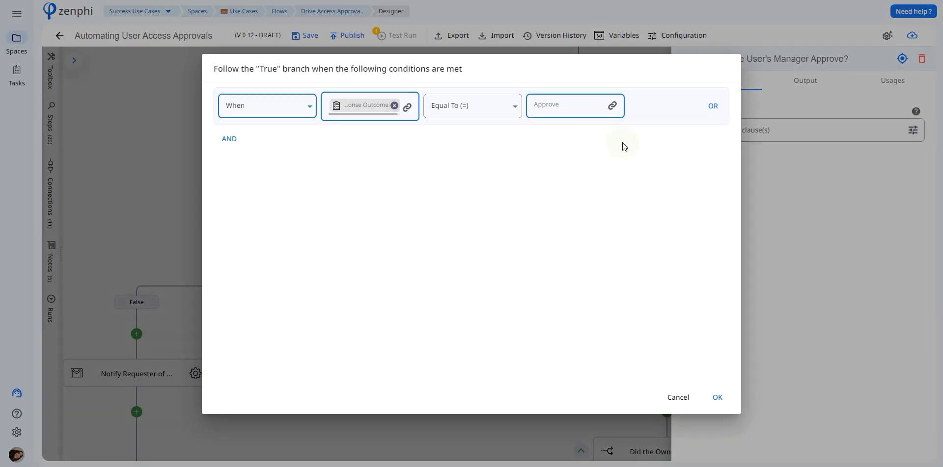
mouse_move(364, 106)
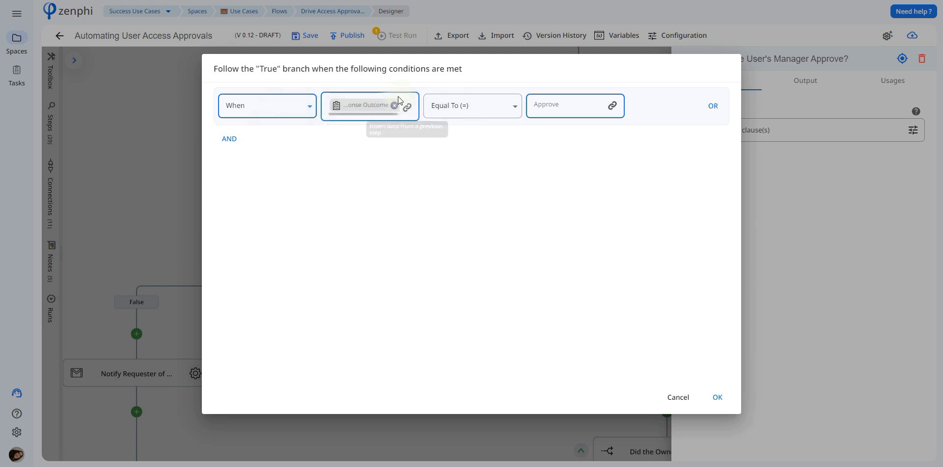
click(407, 107)
click(330, 172)
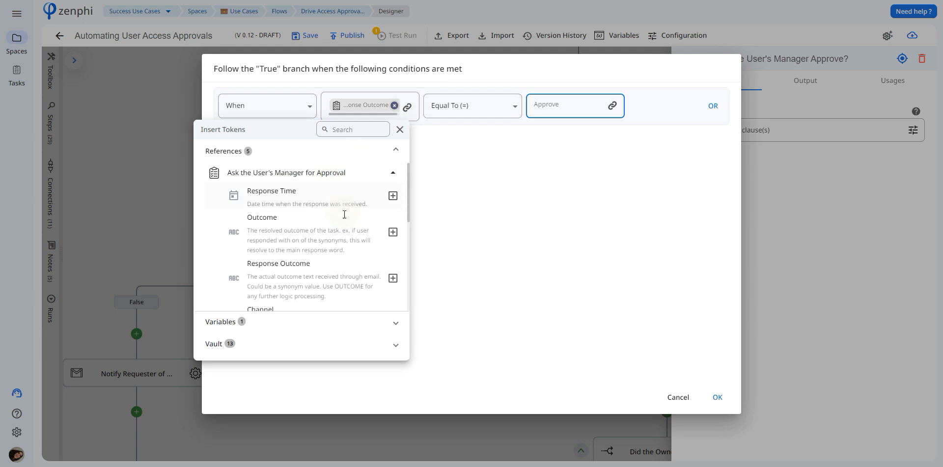
click(671, 397)
click(673, 397)
click(405, 346)
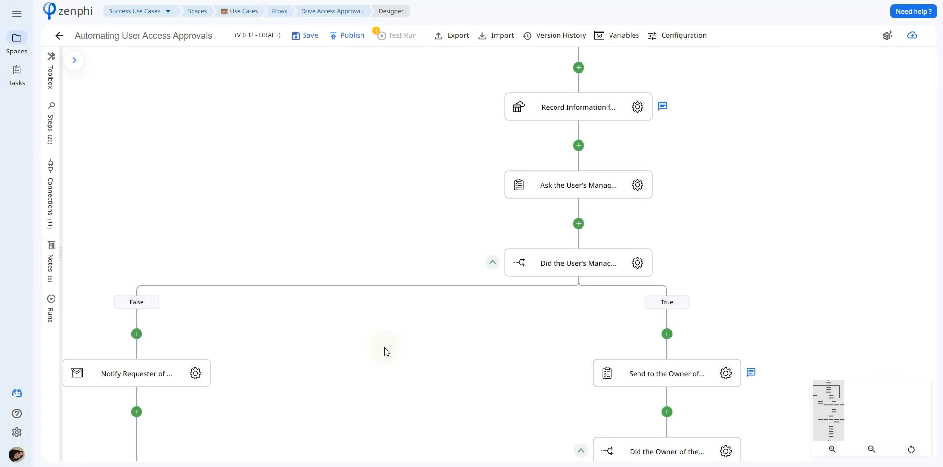
Review the recipient, subject and body of the Notify Requester of Rejection email on the manager condition's False branch.
click(194, 374)
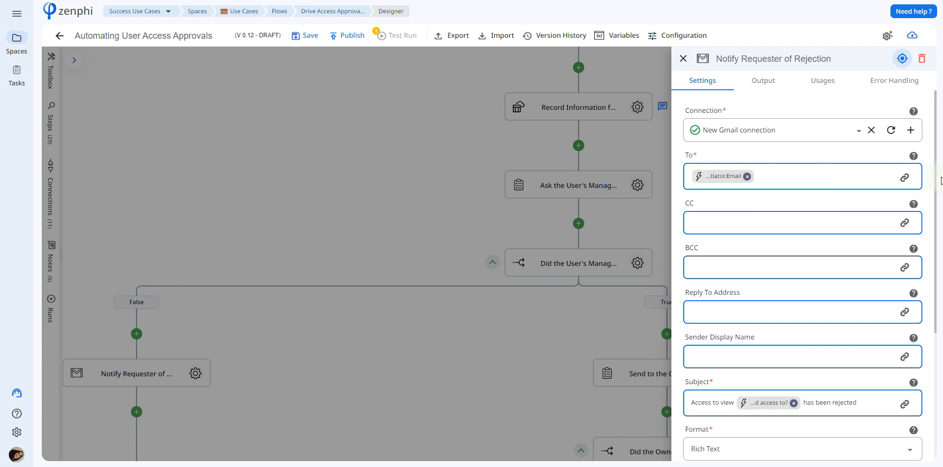
scroll(867, 185, down, 4)
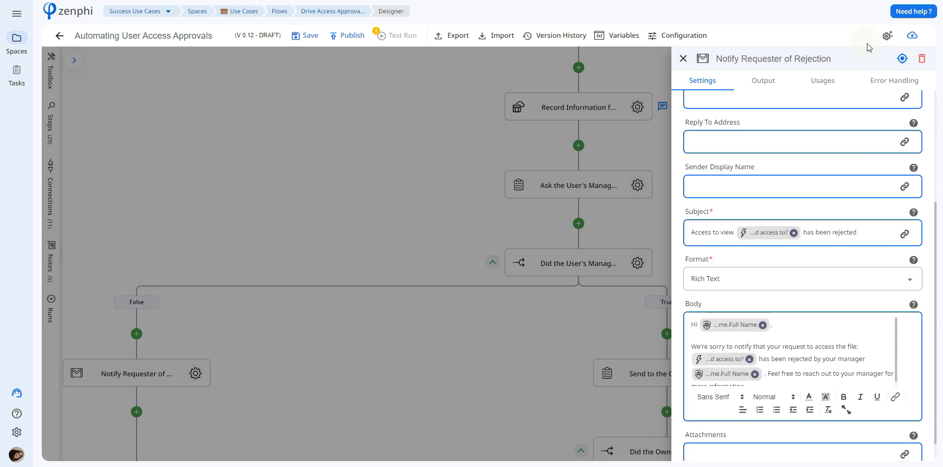
click(808, 42)
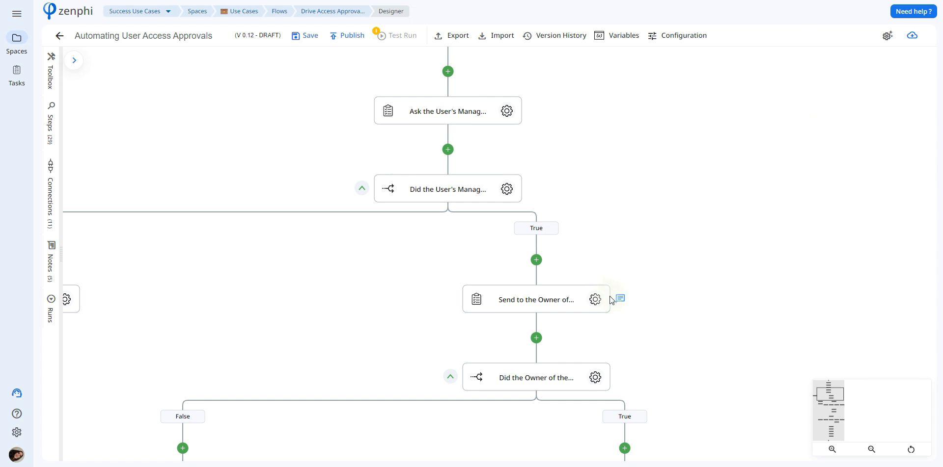
Review the Send to the Owner of the File for Approval task and the Record Information for File Selected references for its assignee email.
click(595, 300)
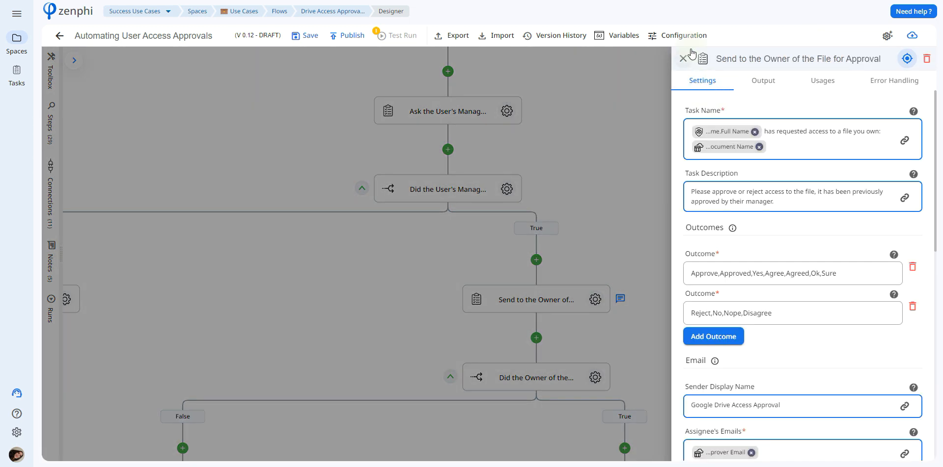
drag(935, 156, 940, 234)
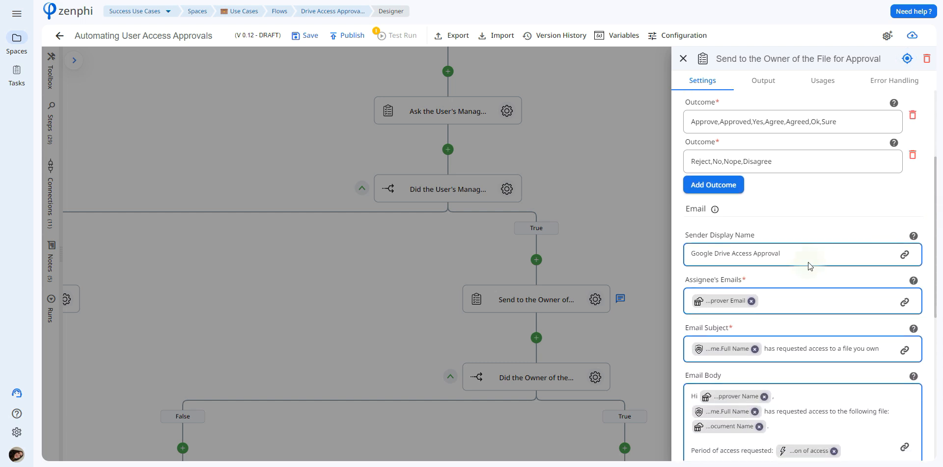
click(904, 309)
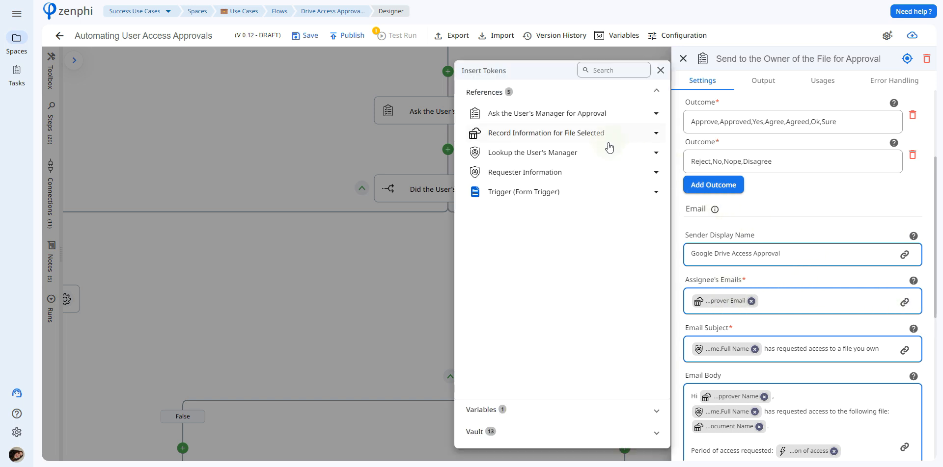
click(583, 133)
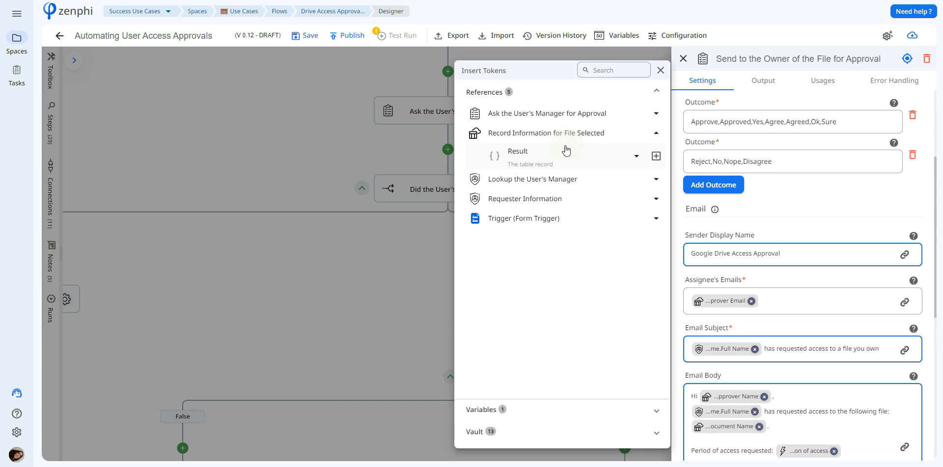
click(566, 151)
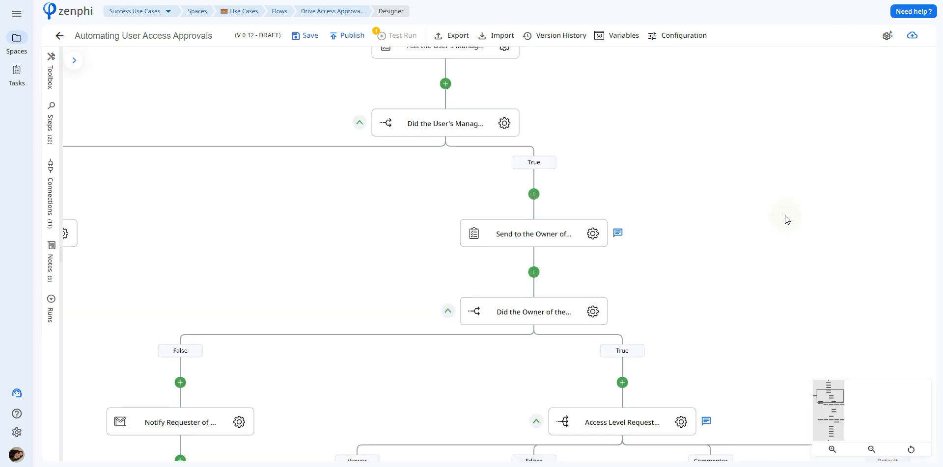
Inspect the condition clause of the Did the Owner of the File Approve Access? step.
scroll(708, 182, down, 2)
click(592, 225)
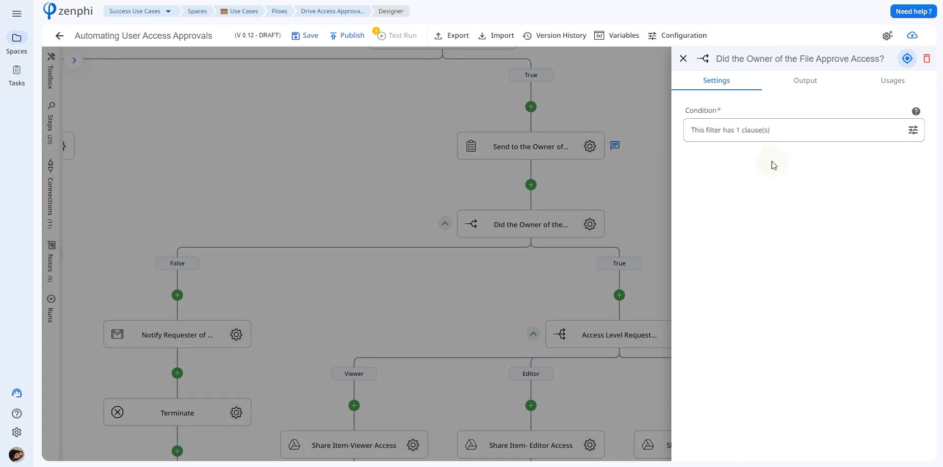
click(912, 131)
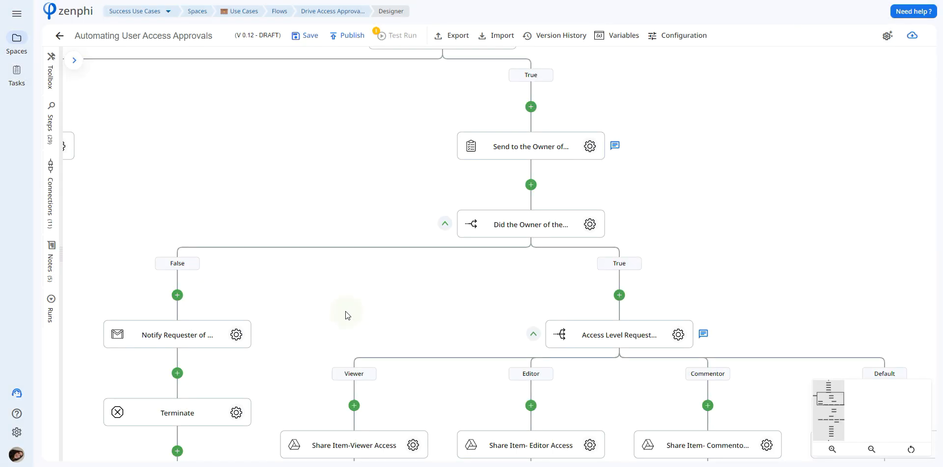
Review the subject and body of the Notify Requester of Rejection email on the file owner condition's False branch.
drag(345, 311, 369, 290)
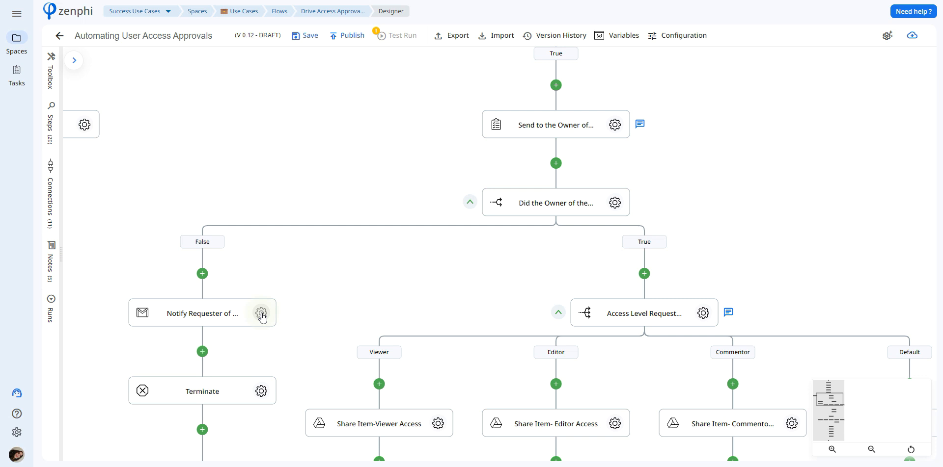
click(261, 313)
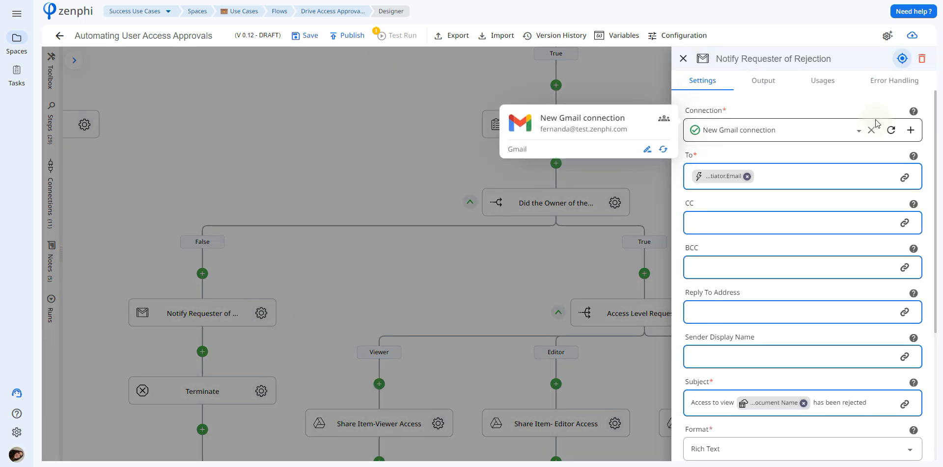
drag(935, 103, 928, 237)
click(437, 306)
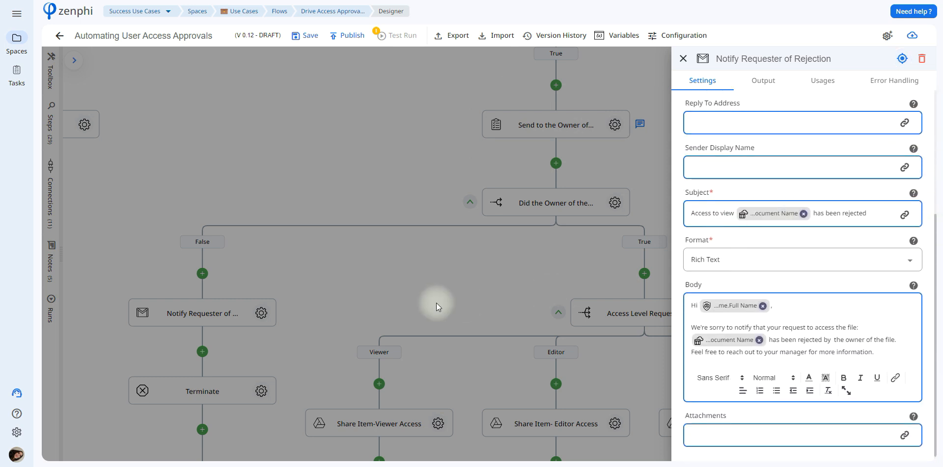
click(340, 279)
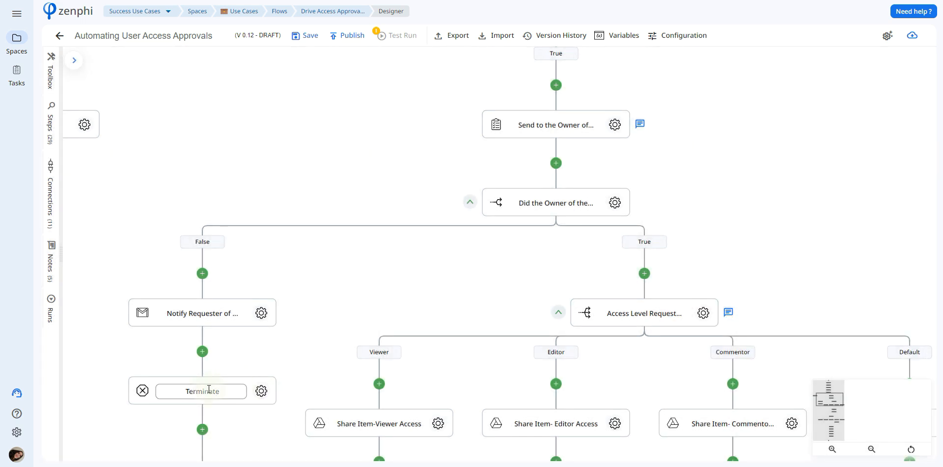
Examine the Access Level Requested by User step's branch values and the form trigger's Access Level token behind its input.
drag(400, 292, 255, 204)
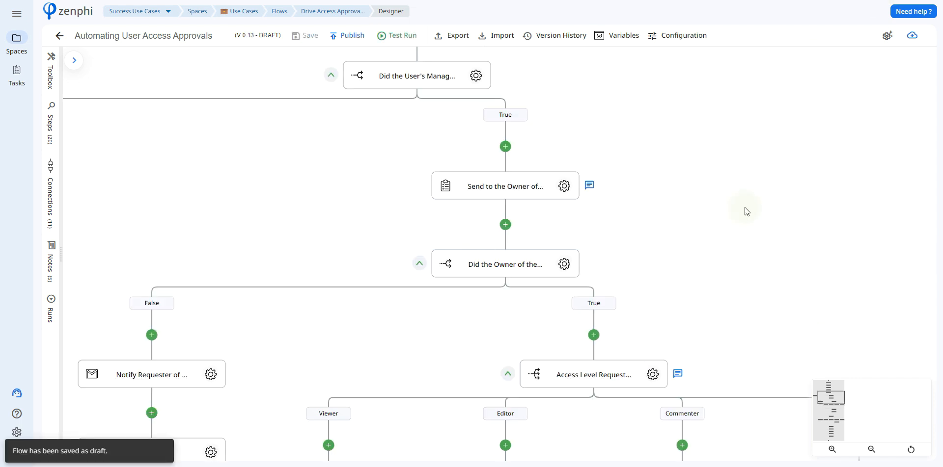
drag(744, 207, 735, 169)
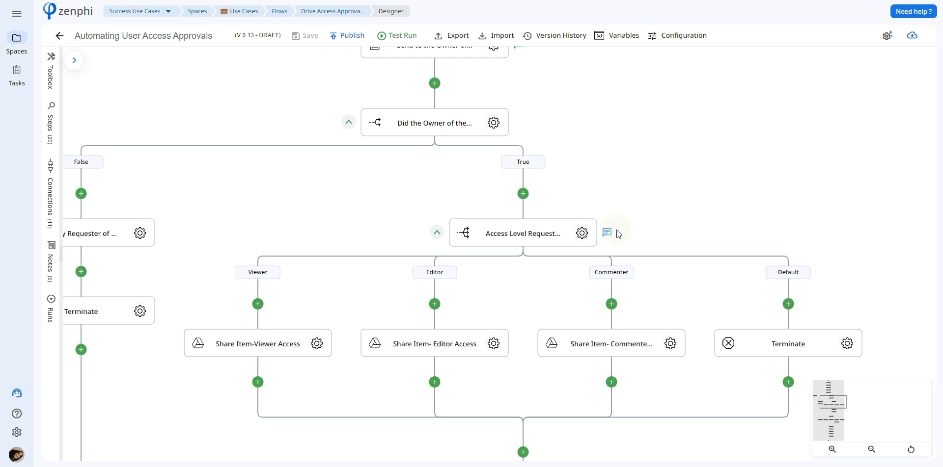
click(581, 234)
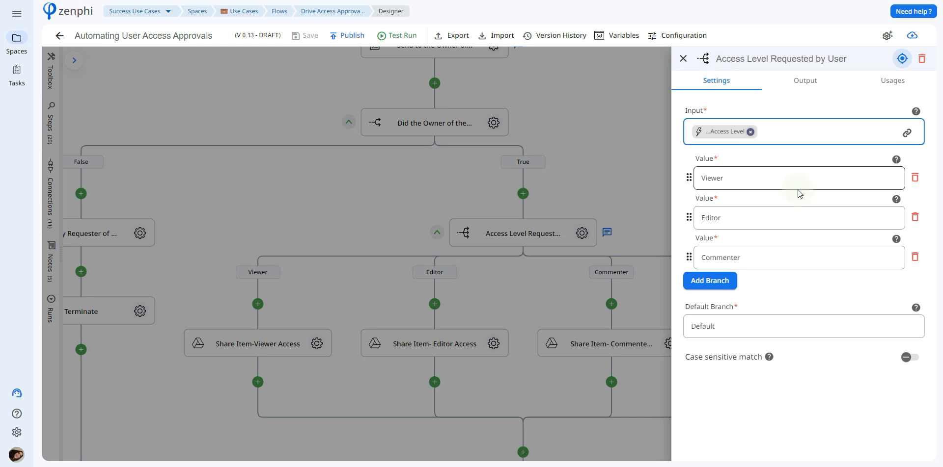
click(906, 133)
click(548, 212)
click(544, 259)
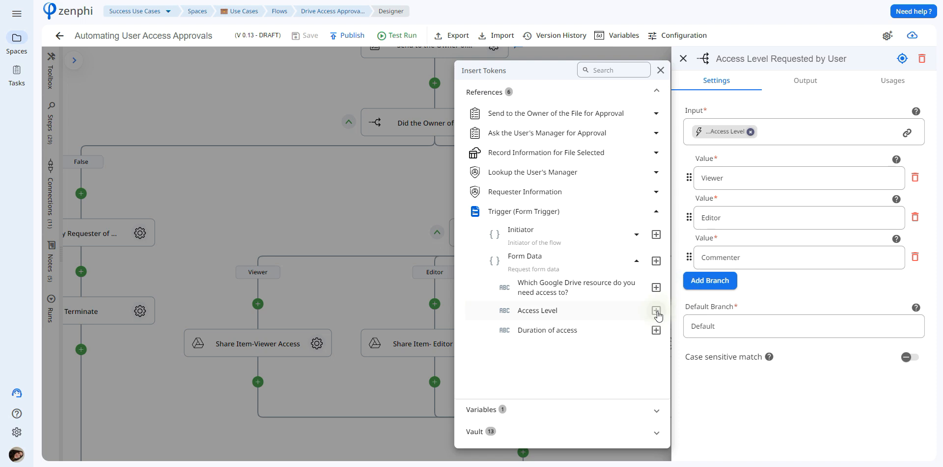
click(758, 179)
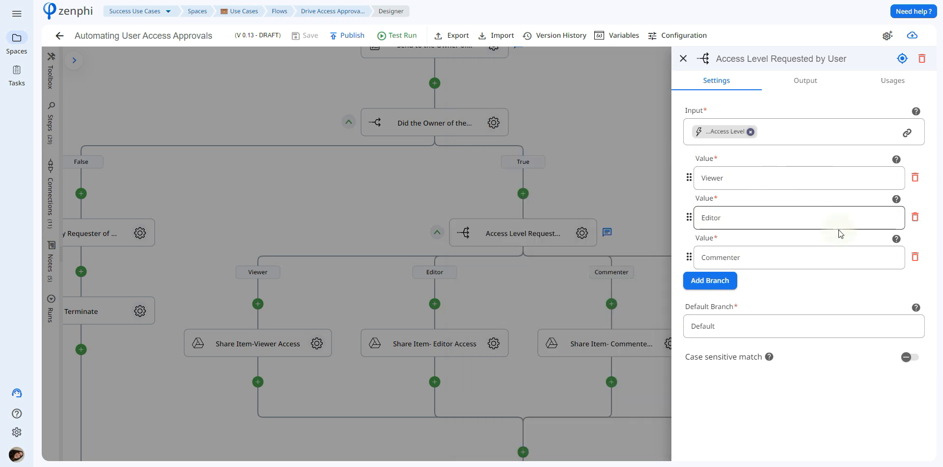
click(520, 272)
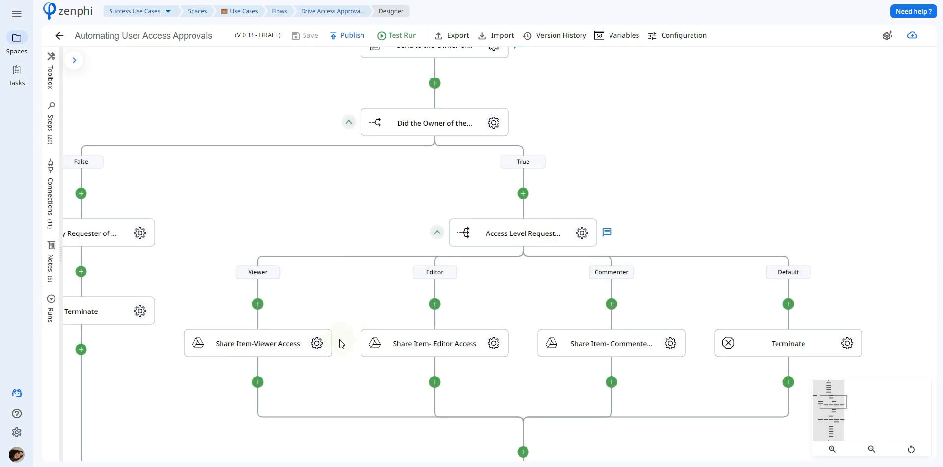
Inspect the role options of the Share Item-Viewer Access step on the Viewer branch.
click(317, 343)
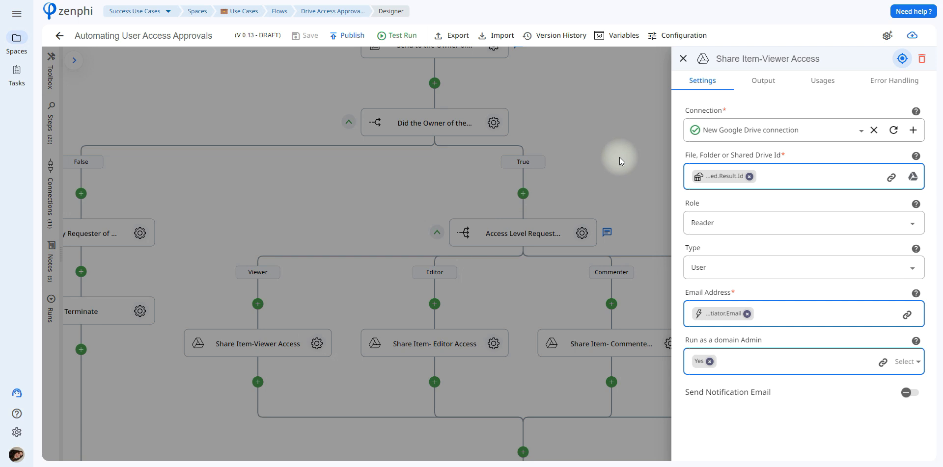
click(712, 231)
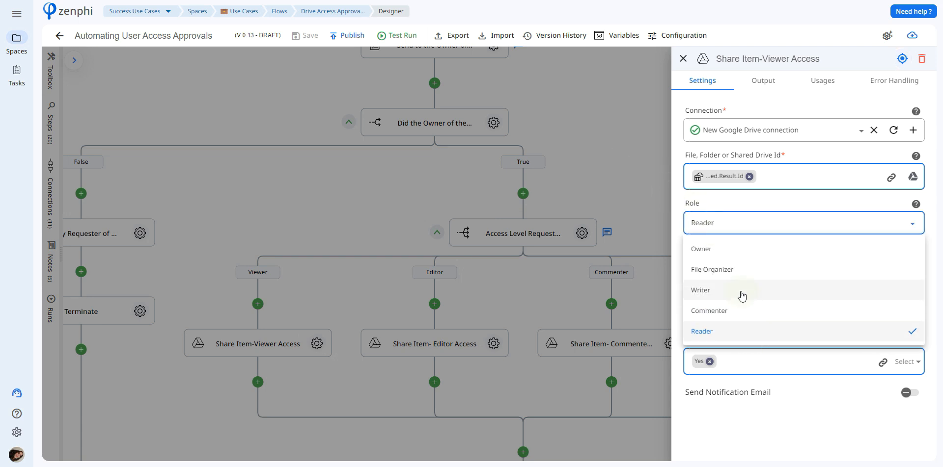
click(727, 157)
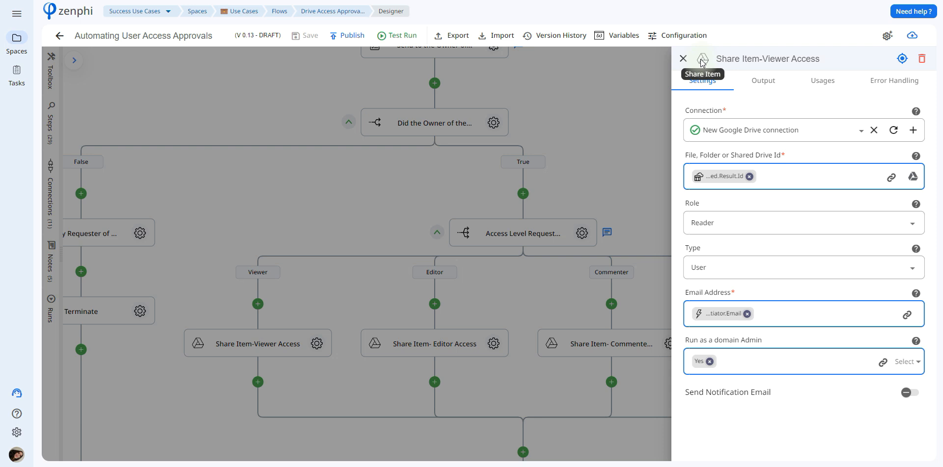
Examine the Record Information for File Selected fields available for the shared file's Id, and the step's sharing type options.
click(891, 177)
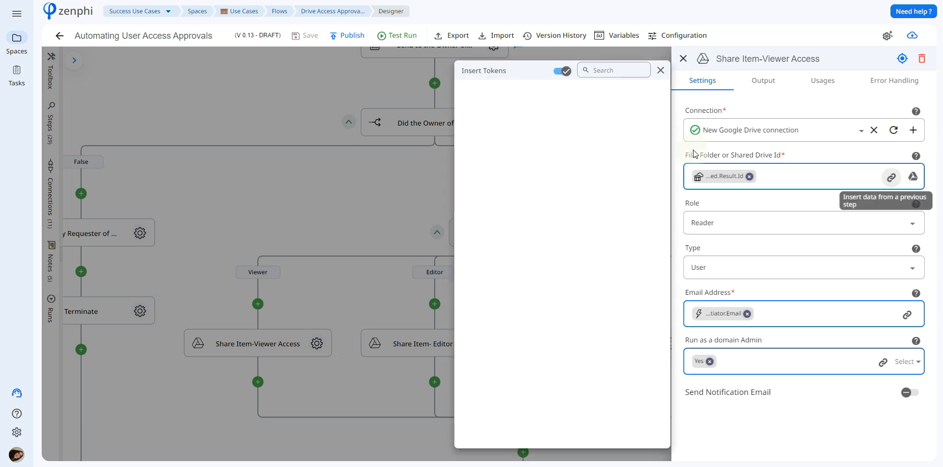
click(558, 154)
triple_click(561, 182)
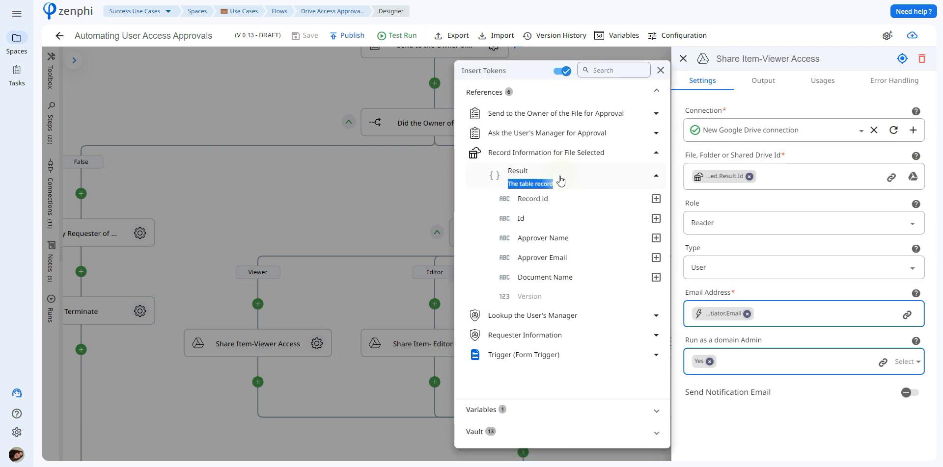
click(750, 275)
click(750, 275)
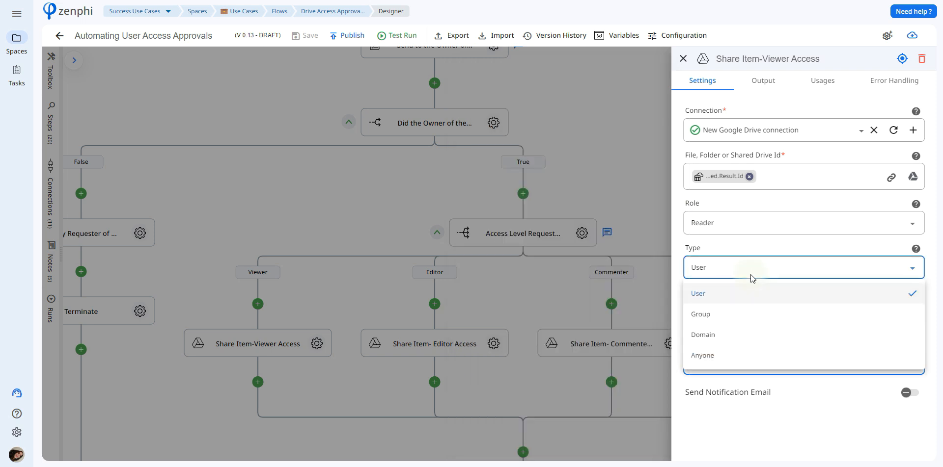
click(750, 275)
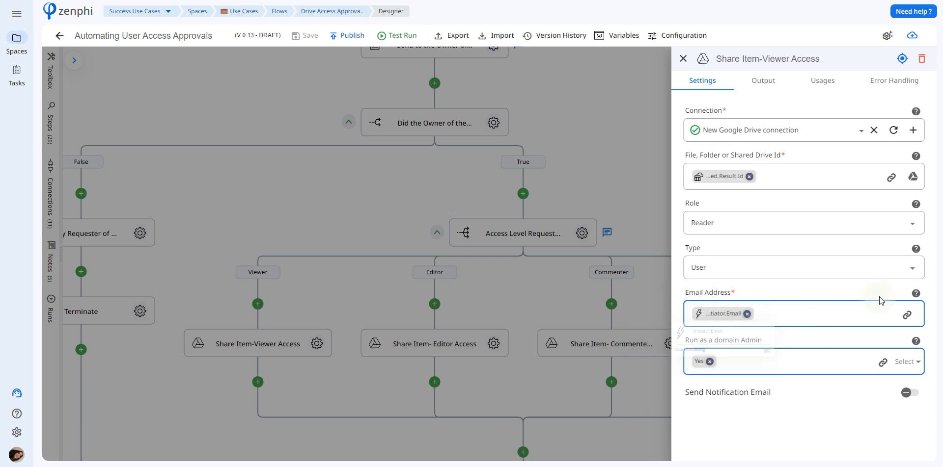
Insert the Requester Information User Primary Email token into the Share Item-Viewer Access step's email address.
click(903, 314)
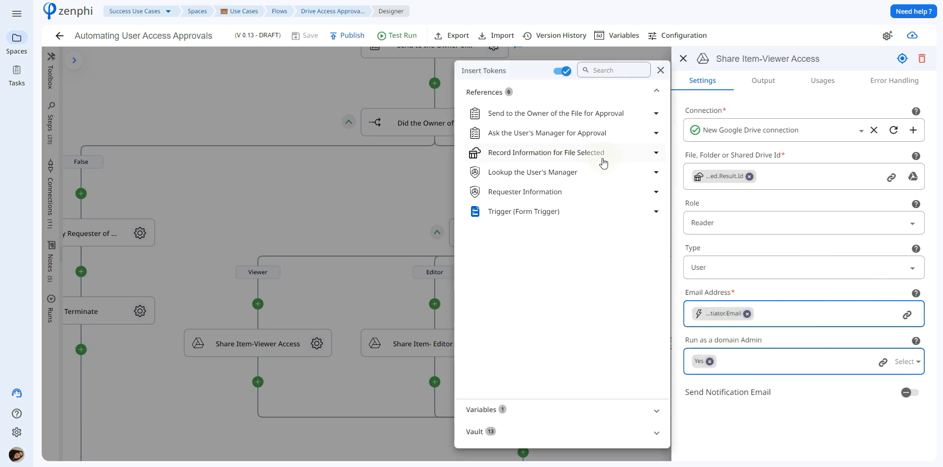
click(567, 194)
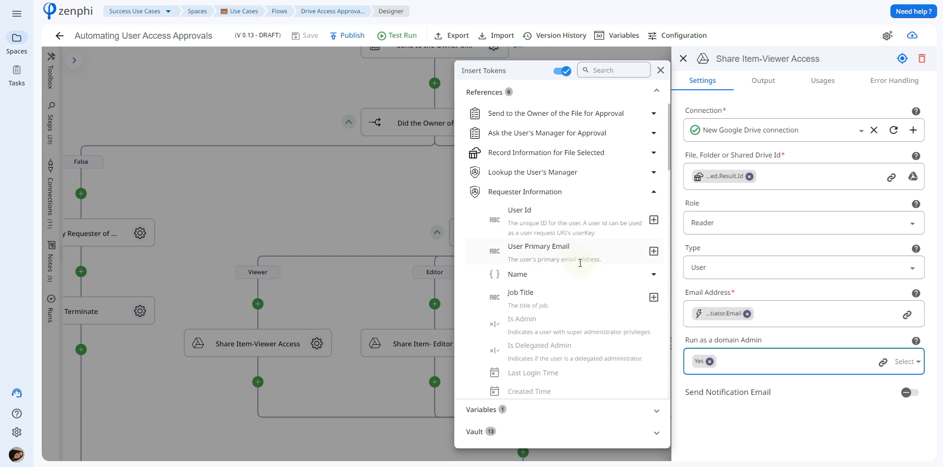
click(653, 251)
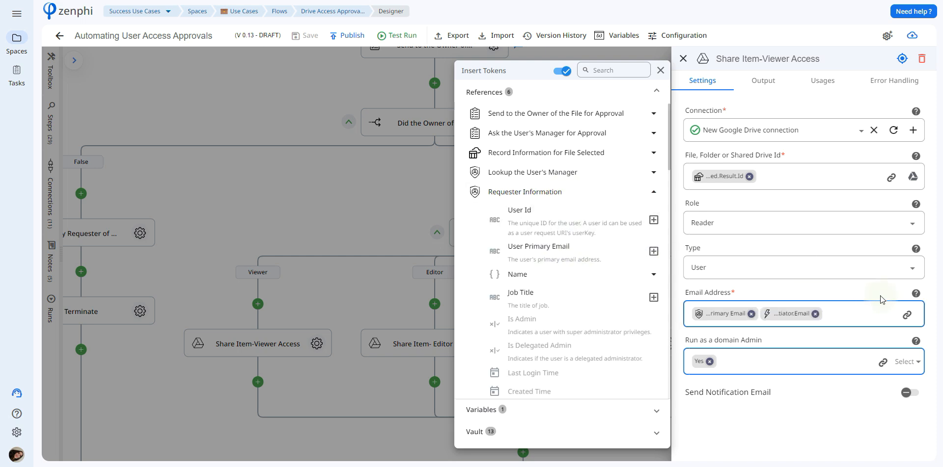
Inspect the date format options of the Today's Date step before the requester's approval notification.
click(840, 305)
click(564, 240)
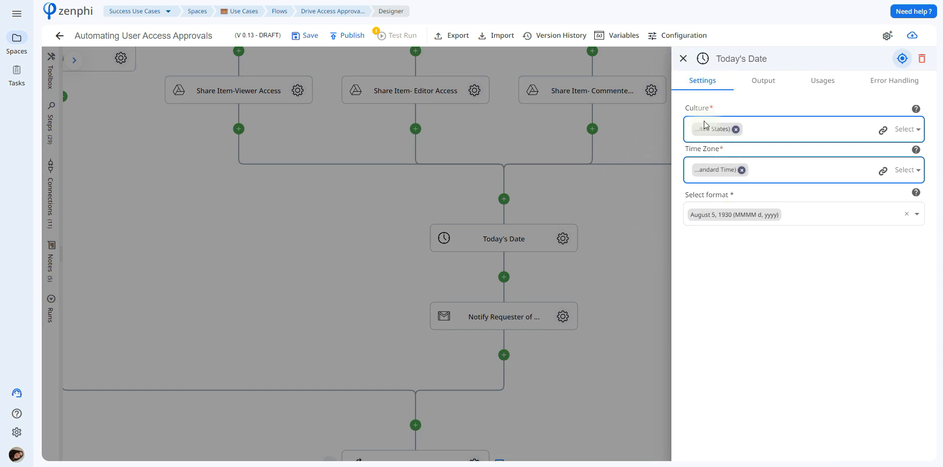
click(737, 216)
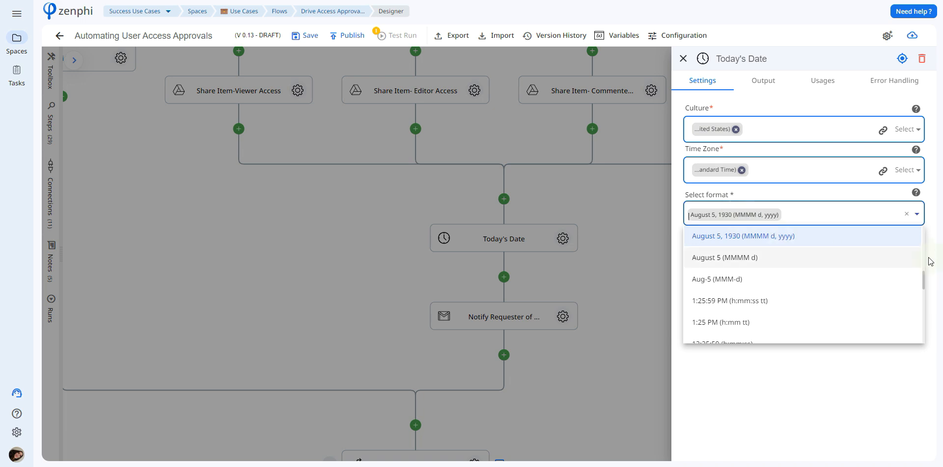
click(551, 275)
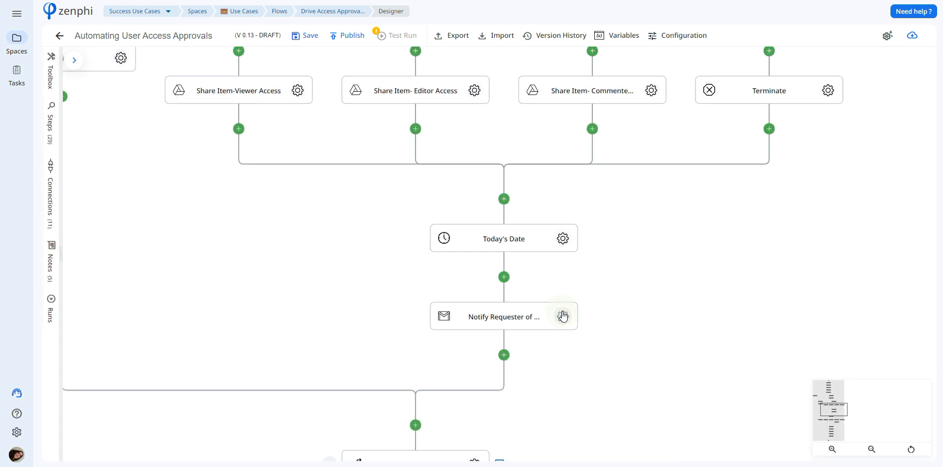
Review the recipients, subject and body of the Notify Requester of Approval of Access email.
click(562, 317)
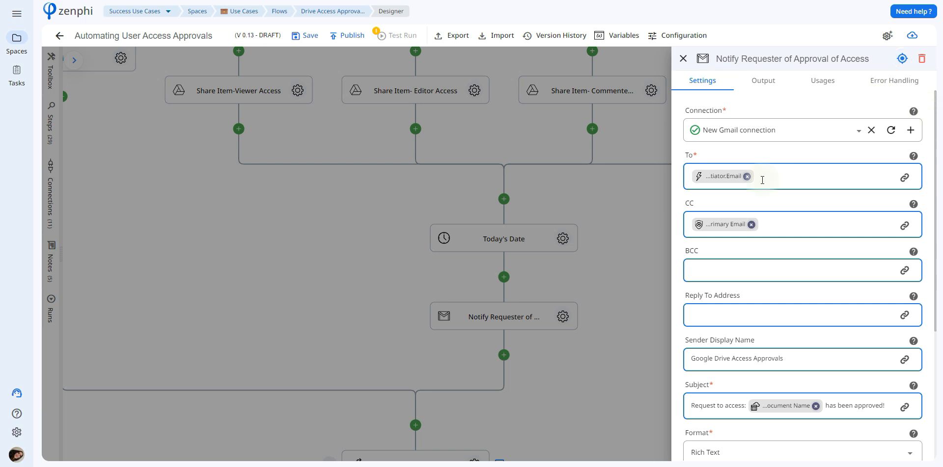
click(765, 216)
mouse_move(731, 227)
scroll(937, 330, down, 1)
scroll(938, 330, down, 3)
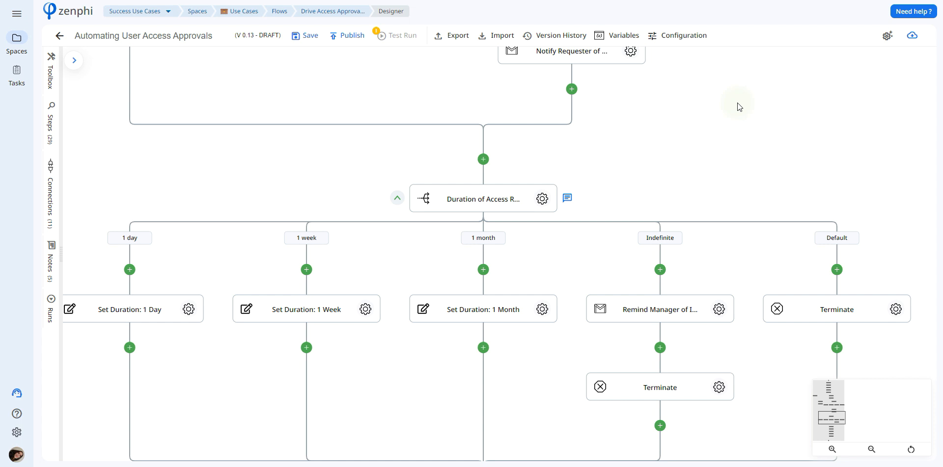
Examine the Duration of Access Requested by the User step's branch values and the form trigger's Duration of access token behind its input.
click(542, 199)
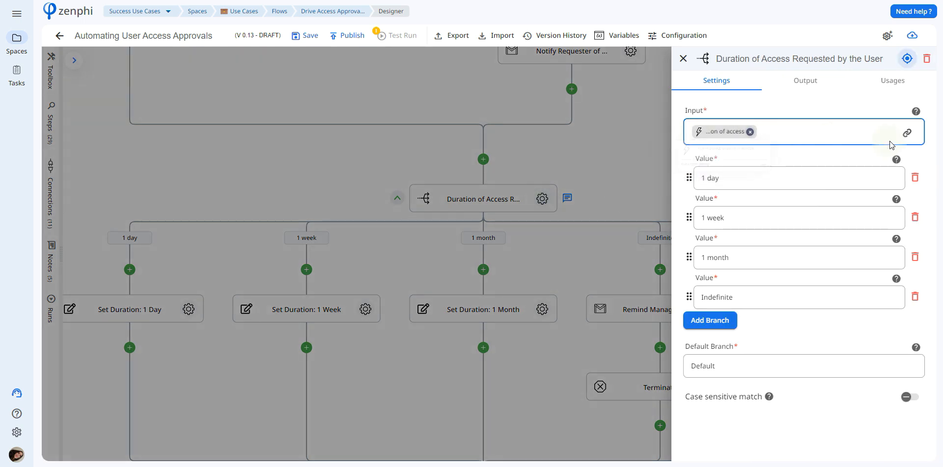
click(907, 133)
click(580, 211)
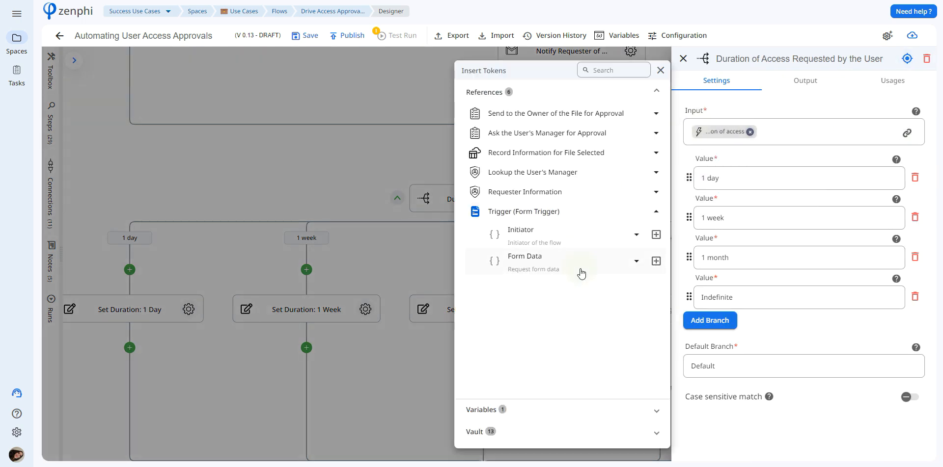
click(579, 268)
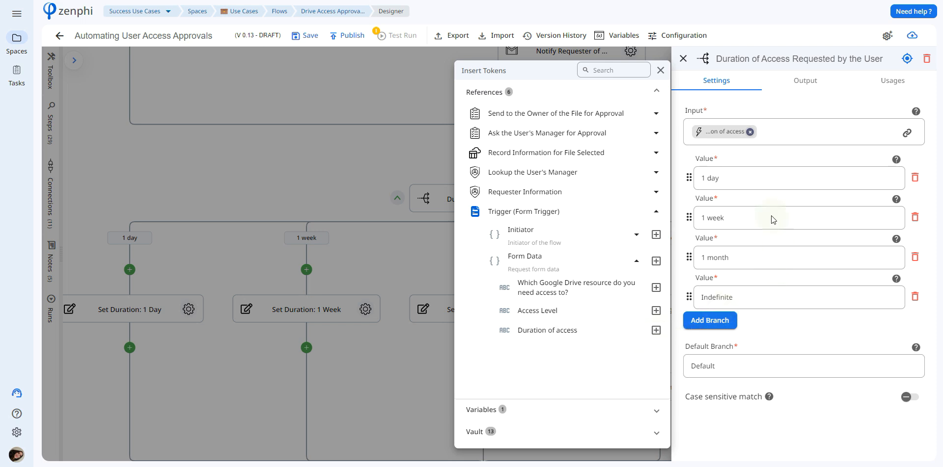
click(714, 308)
click(521, 295)
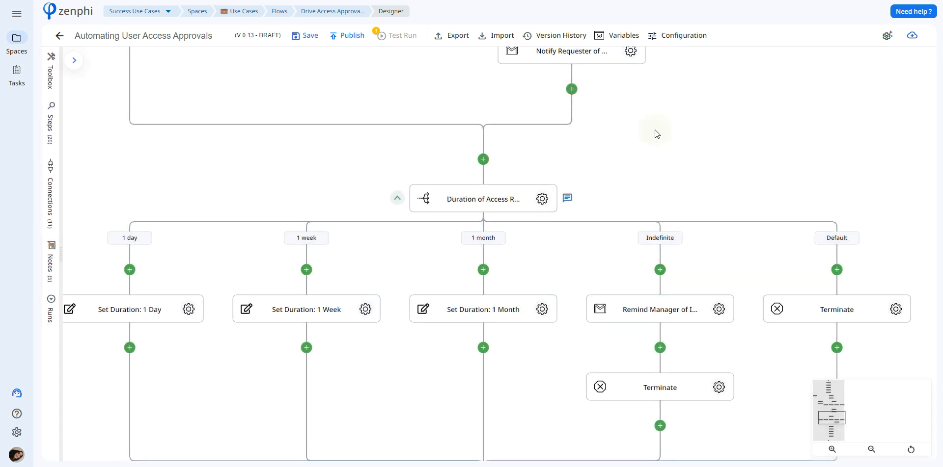
Inspect the definition of the flow's Access Time variable without changing it.
click(619, 32)
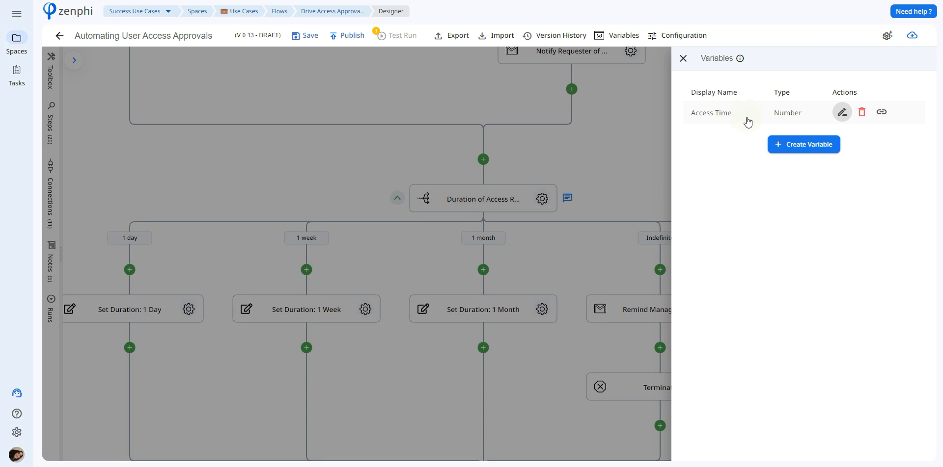
click(842, 112)
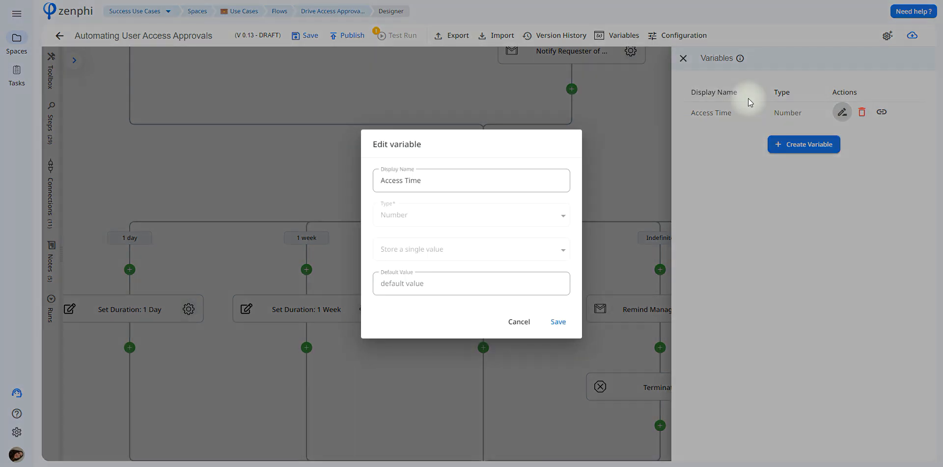
click(521, 321)
click(534, 364)
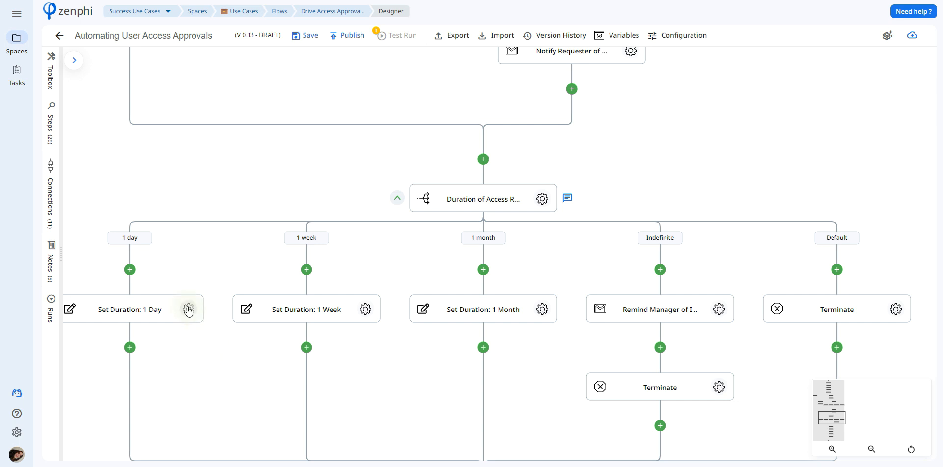
Review the Access Time values assigned by the Set Duration steps on the 1 day, 1 week and 1 month branches.
click(188, 310)
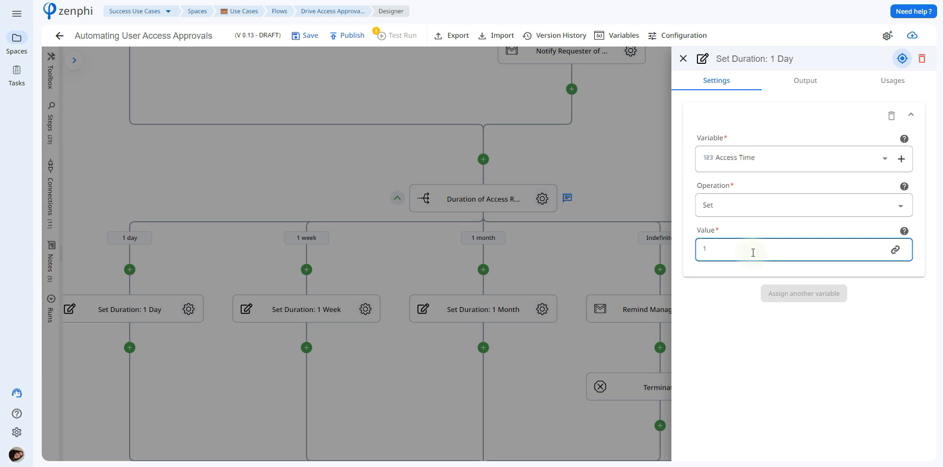
click(350, 264)
click(367, 308)
click(555, 365)
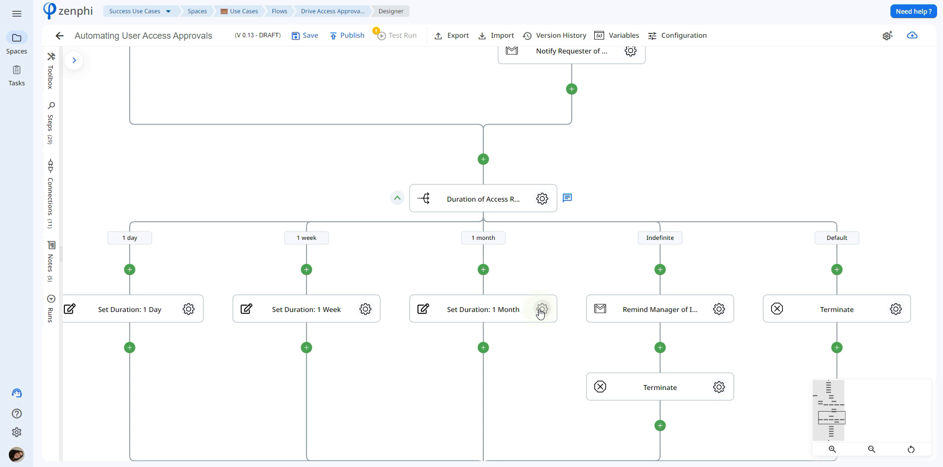
click(542, 310)
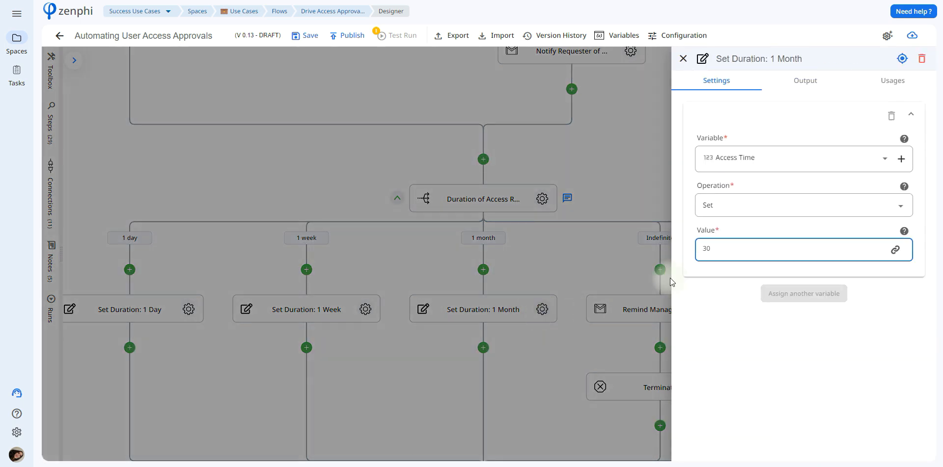
click(638, 297)
Read the recipient, subject and body of the Remind Manager of Indefinite Access email on the Indefinite branch.
drag(743, 267, 685, 209)
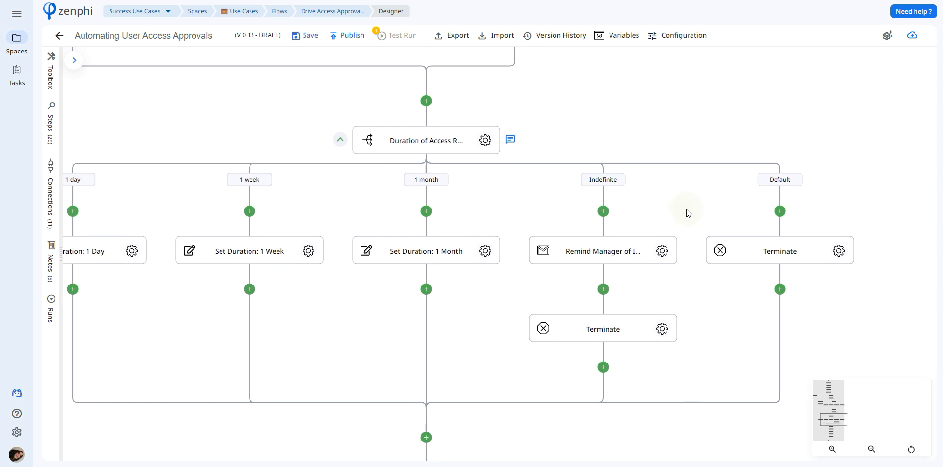
click(663, 251)
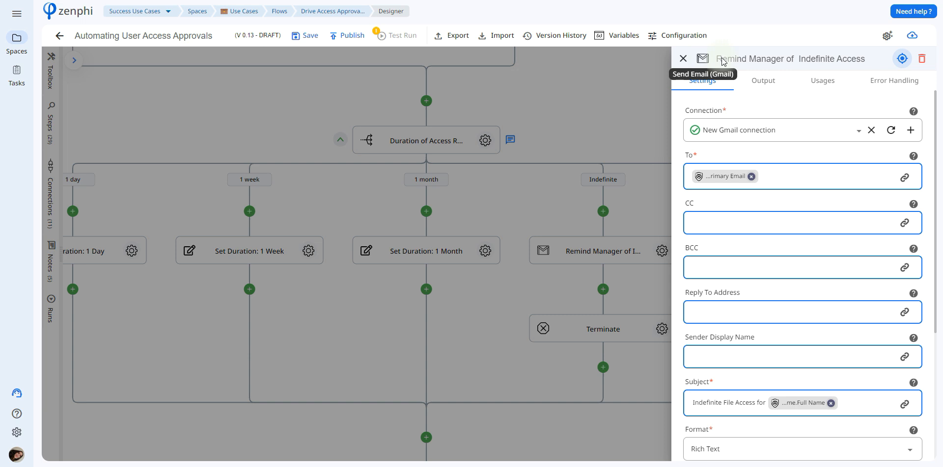
scroll(938, 162, down, 2)
scroll(939, 162, down, 3)
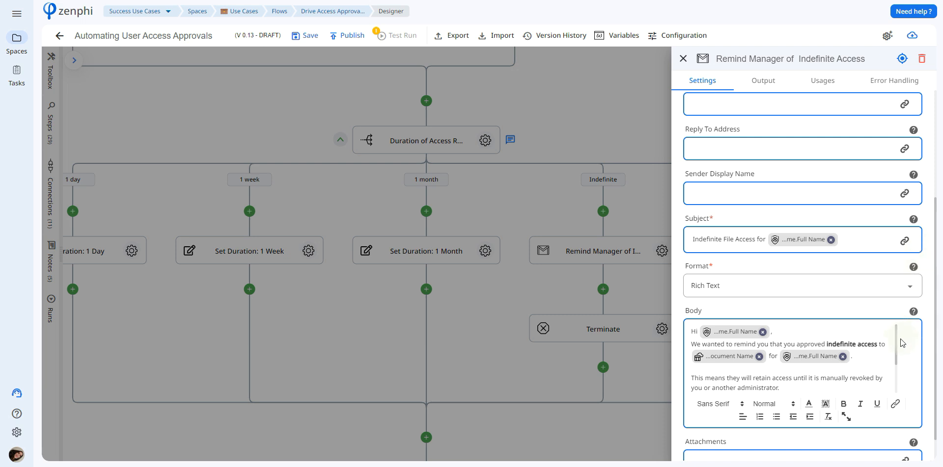
drag(894, 338, 905, 364)
click(629, 316)
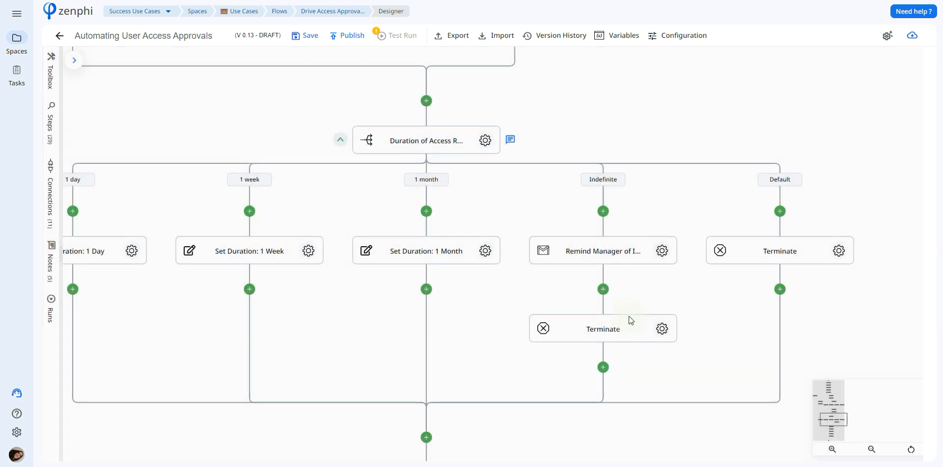
Check the culture, time zone and format settings of the Today's Date step below the duration branches.
scroll(517, 216, down, 5)
click(518, 216)
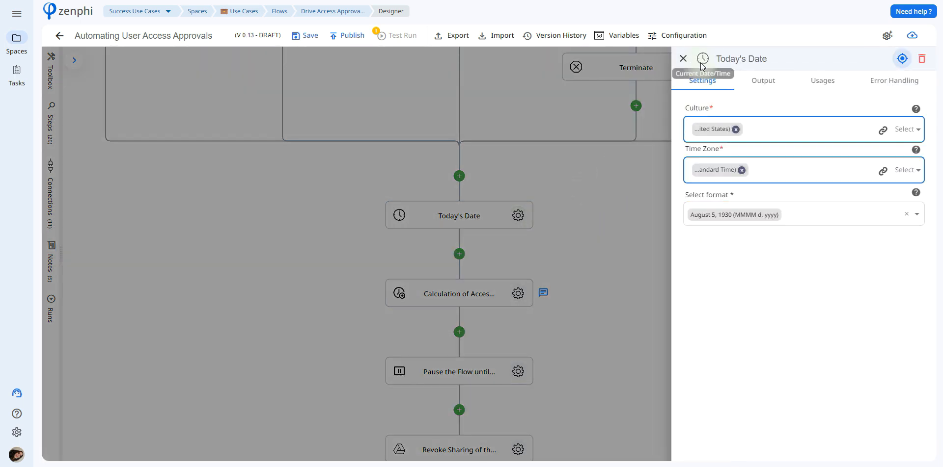
click(568, 201)
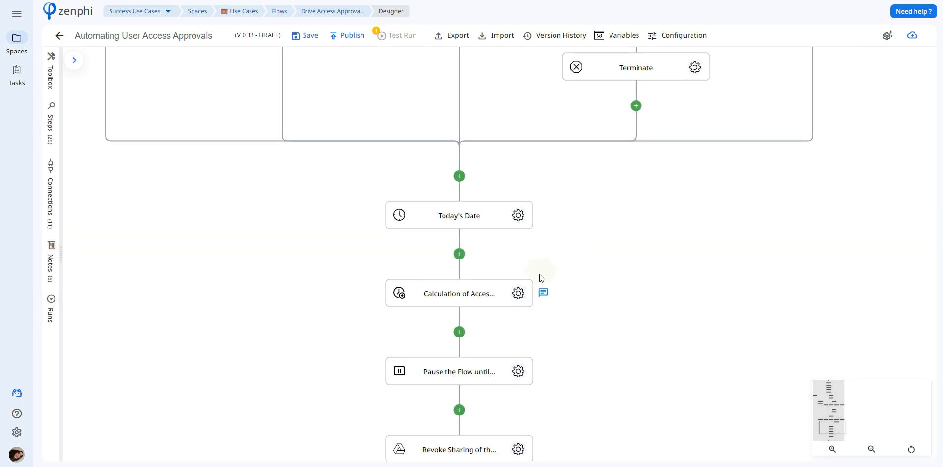
Examine the Calculation of Access Period step's base date and the Today's Date reference it draws on.
click(518, 294)
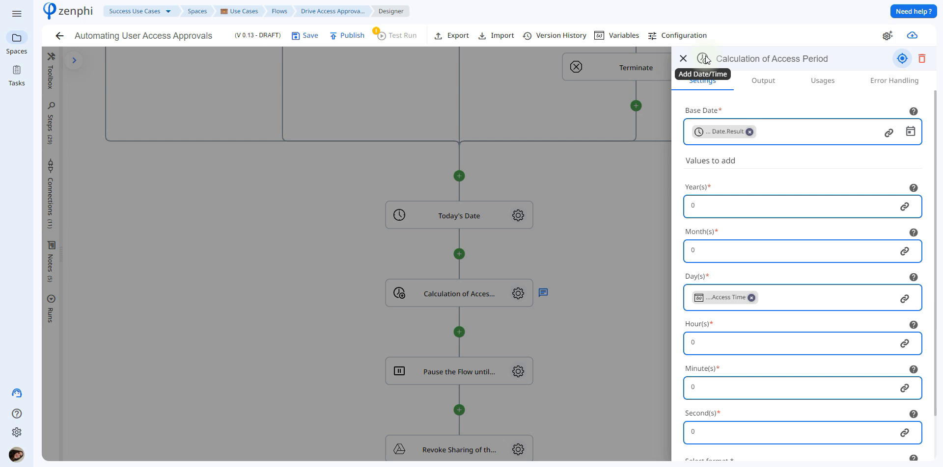
mouse_move(725, 134)
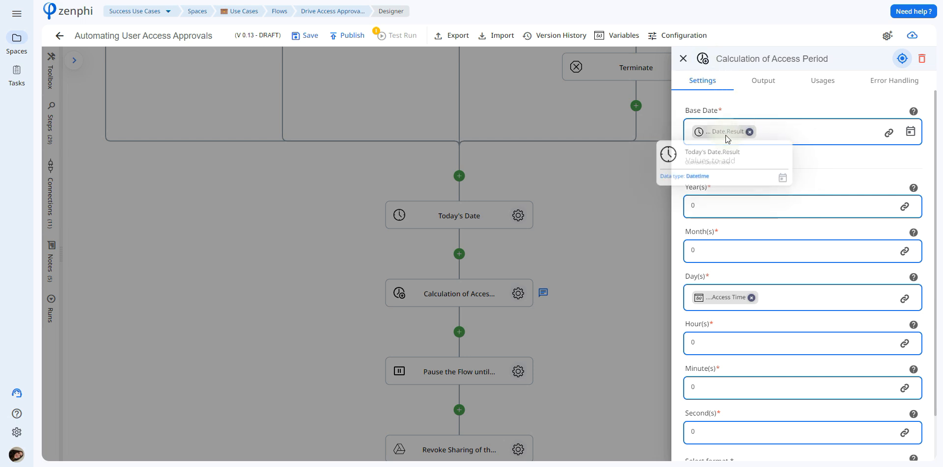
click(888, 132)
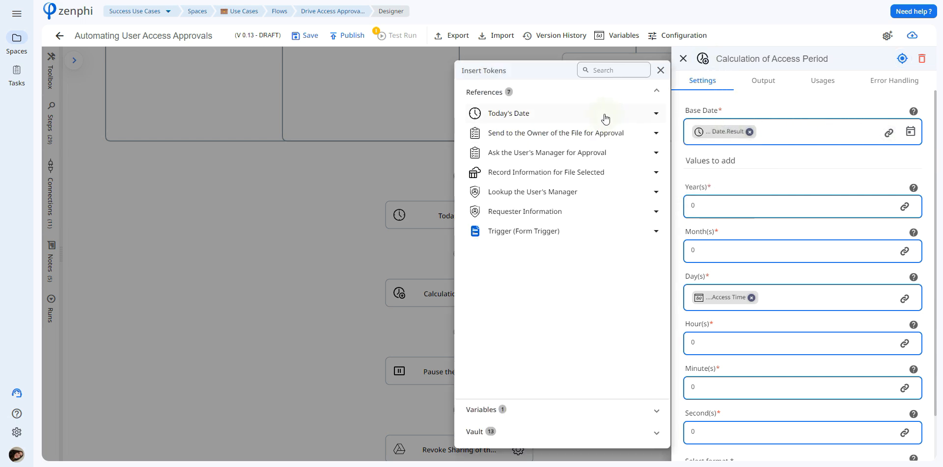
click(789, 158)
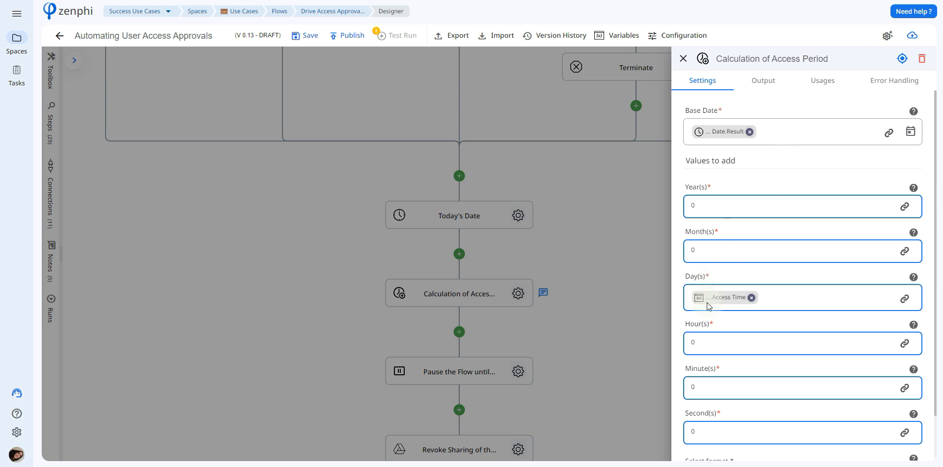
Inspect the Access Time variable token behind the days value of the Calculation of Access Period step.
mouse_move(706, 303)
click(904, 298)
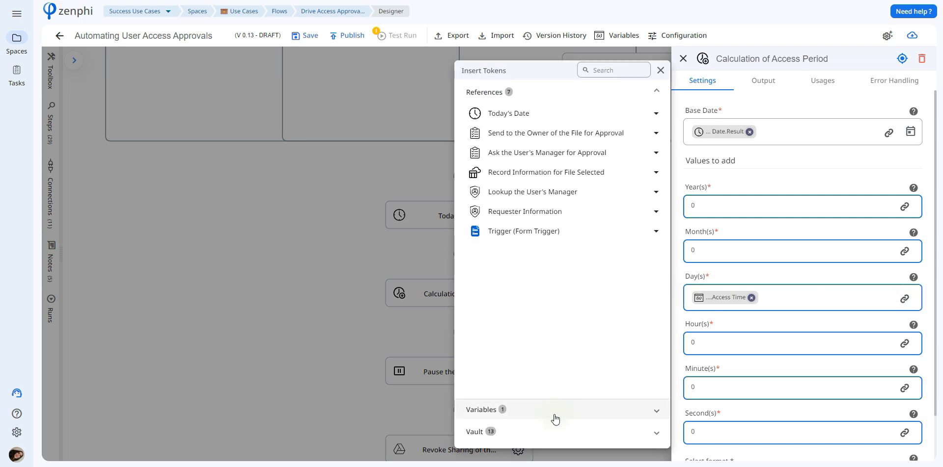
click(553, 416)
click(569, 250)
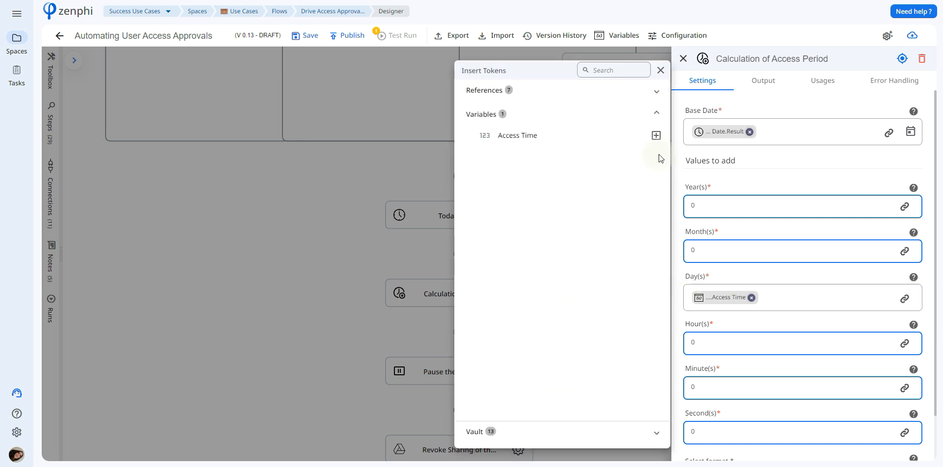
click(825, 309)
click(544, 234)
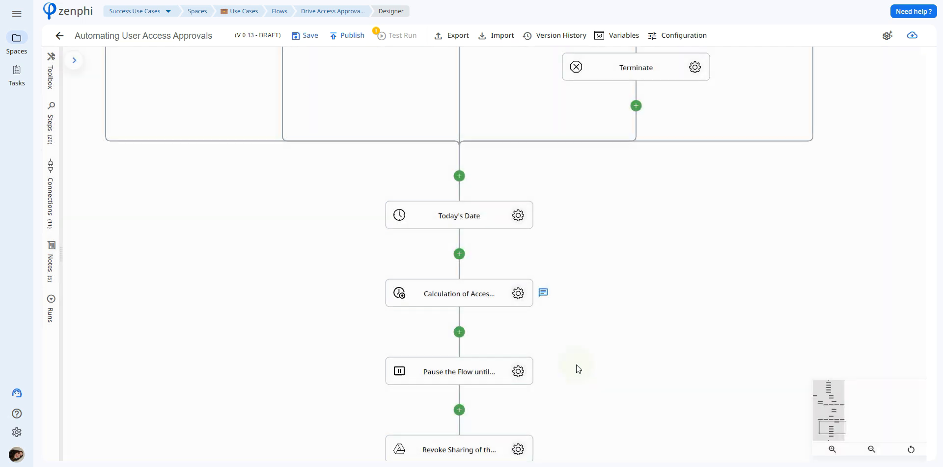
Examine the pause step's mode and the Calculation of Access Period Result token behind its resume time.
click(518, 371)
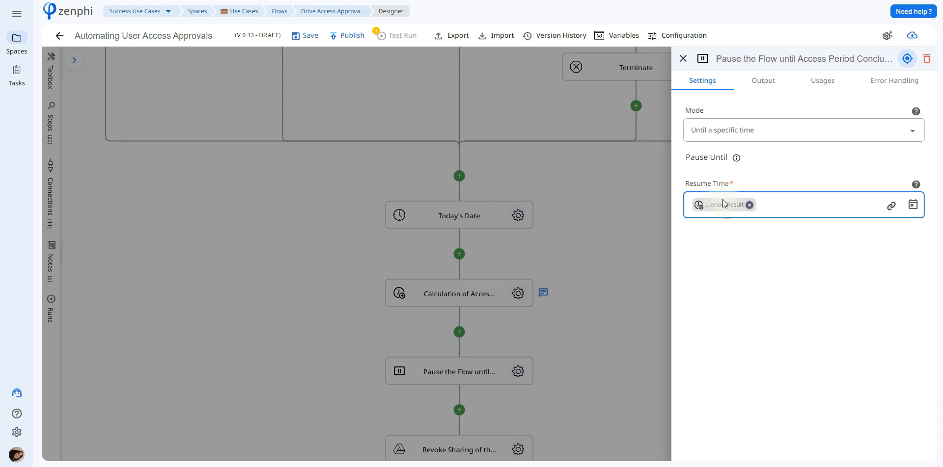
click(891, 206)
click(639, 118)
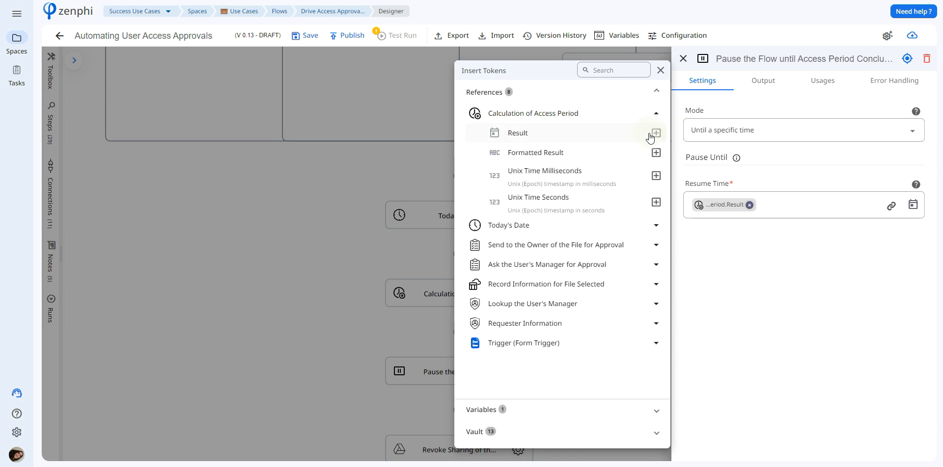
click(572, 182)
click(572, 182)
Check the Google Drive connection, file ID token and email address token of the Revoke Sharing of the File step.
drag(691, 287, 669, 162)
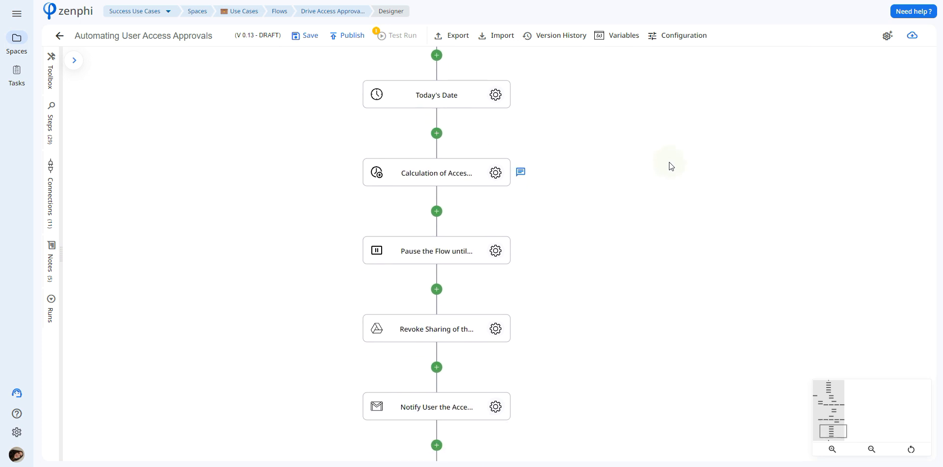
drag(682, 355, 642, 312)
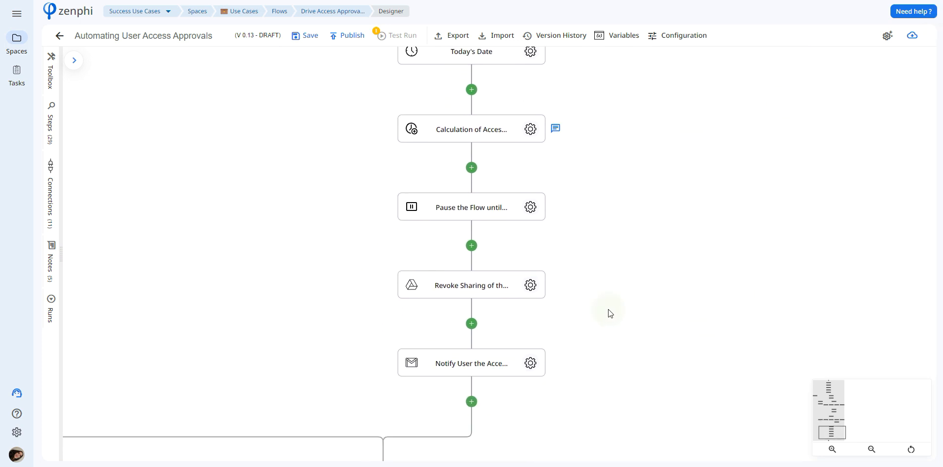
click(534, 290)
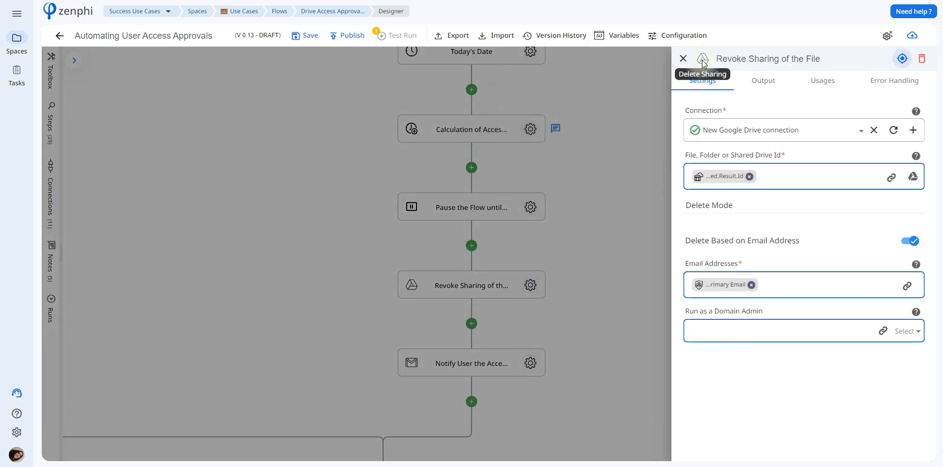
mouse_move(745, 135)
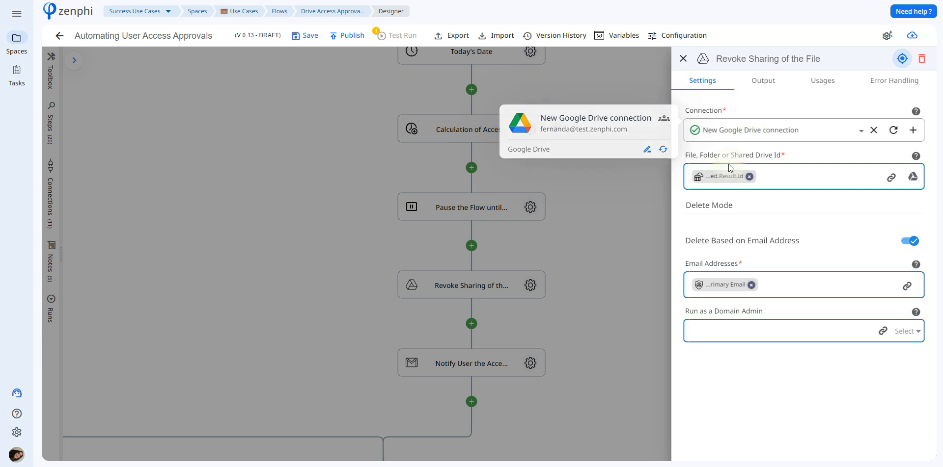
mouse_move(722, 182)
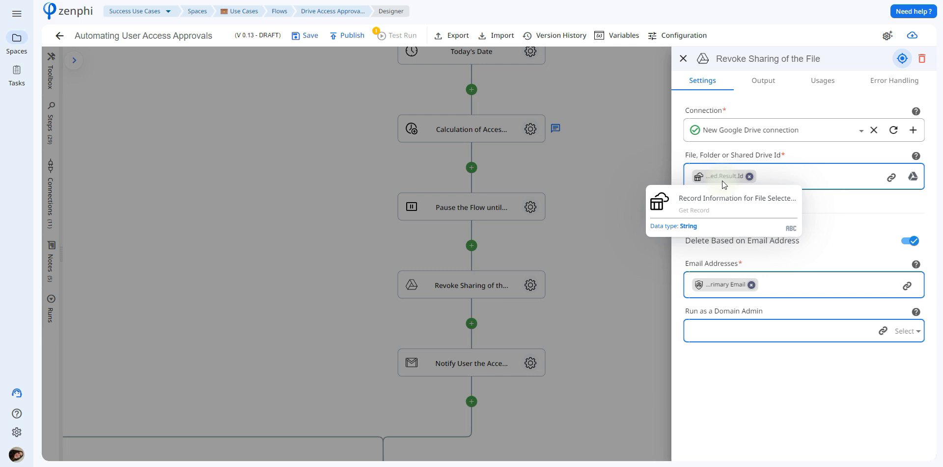
mouse_move(709, 288)
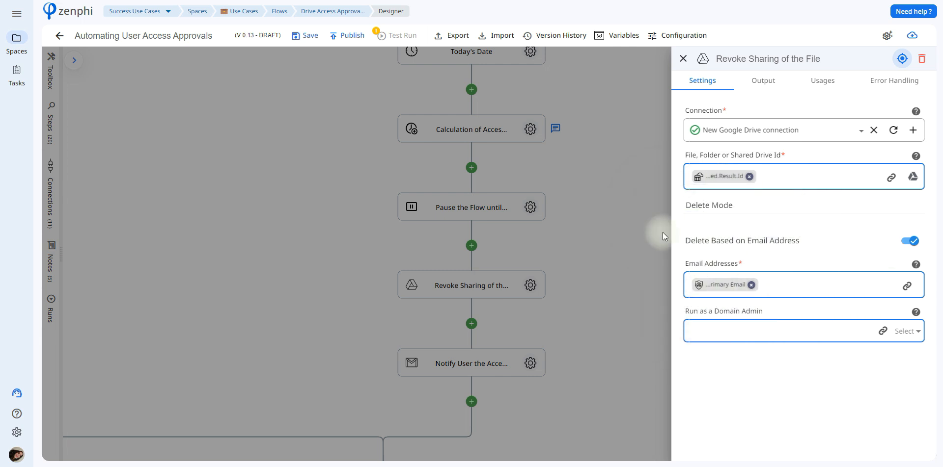
Inspect the Requester Information reference available for the email addresses whose sharing is revoked.
click(907, 286)
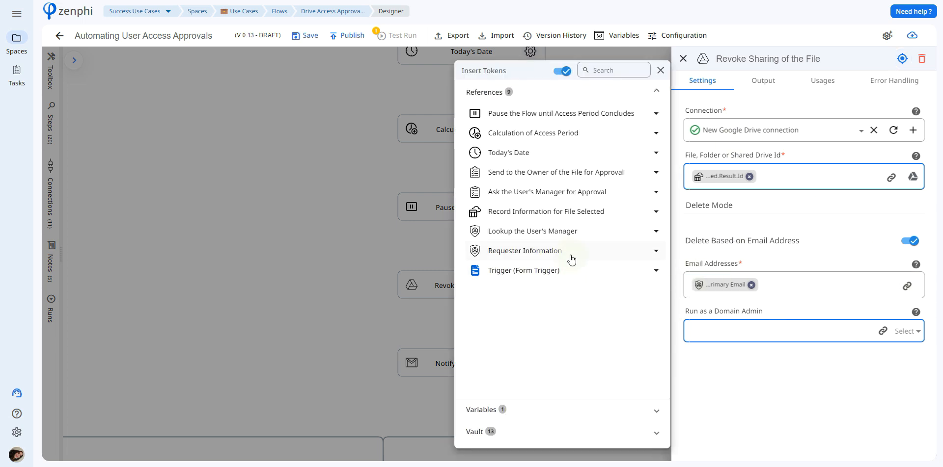
click(571, 256)
click(726, 358)
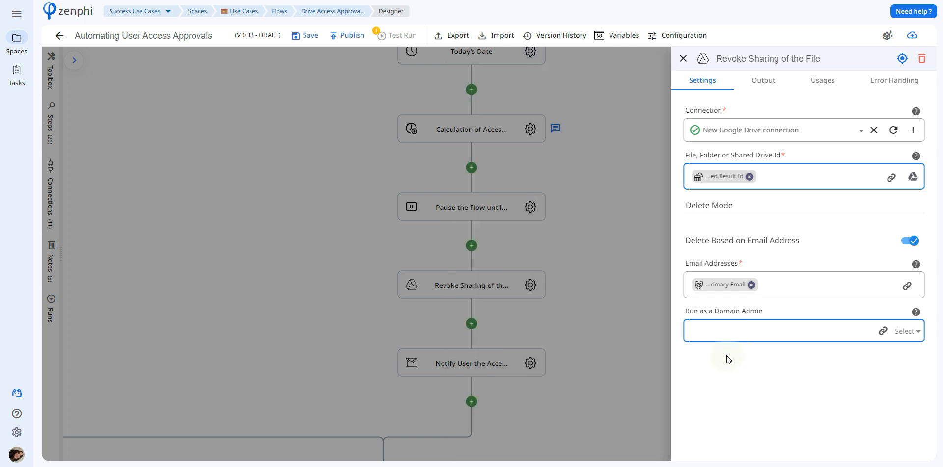
click(626, 339)
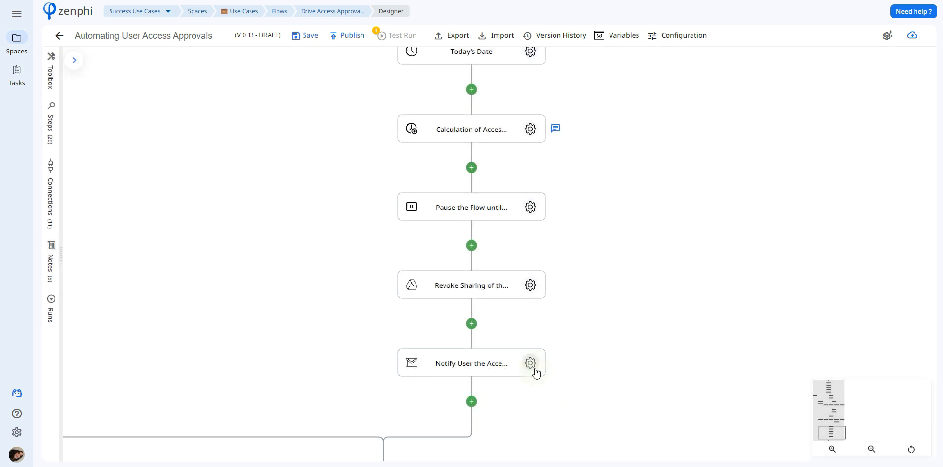
Review the recipients, sender display name, subject and message settings of the Notify User the Access was Revoked email step.
click(530, 365)
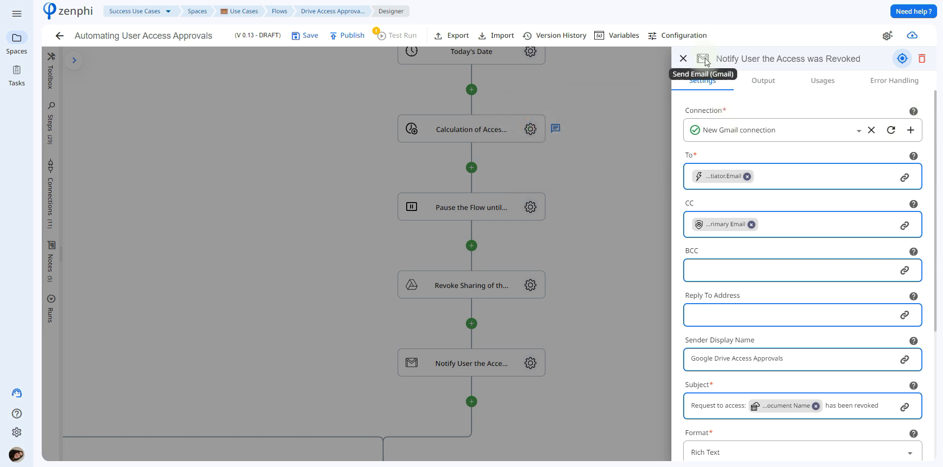
scroll(937, 147, down, 2)
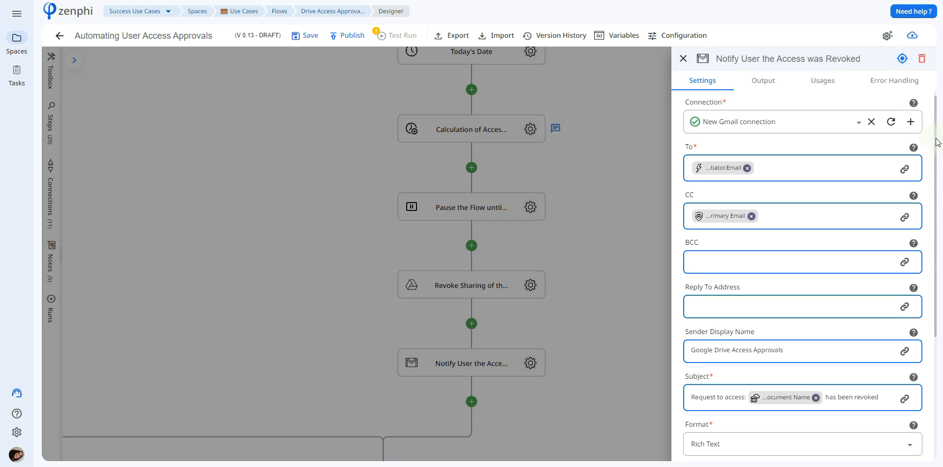
drag(937, 180, 935, 268)
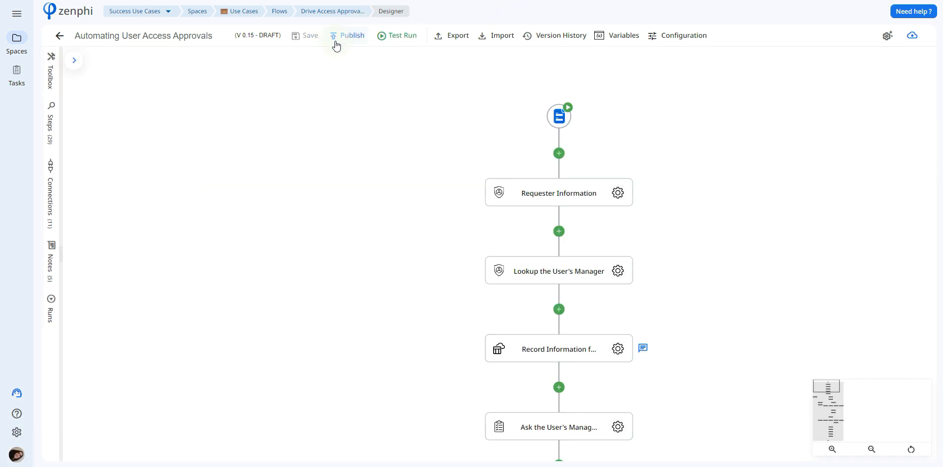
Publish the Automating User Access Approvals flow and open its request form through the published link.
click(344, 35)
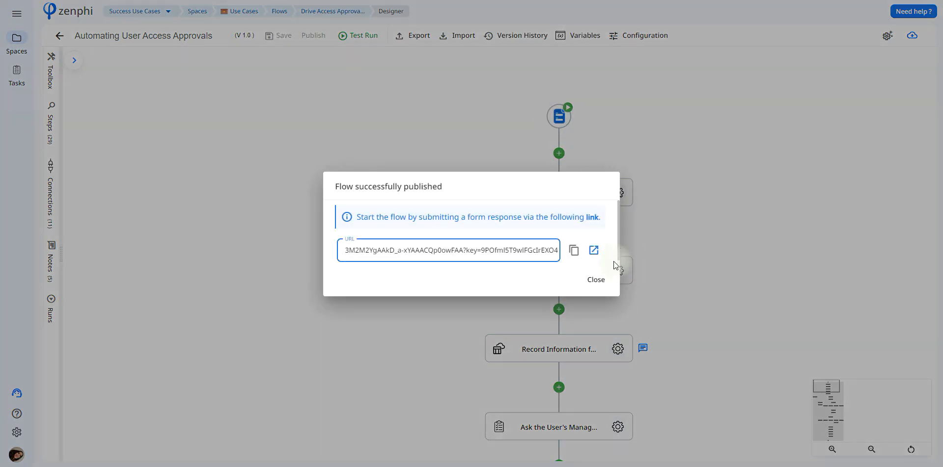
click(593, 248)
click(488, 437)
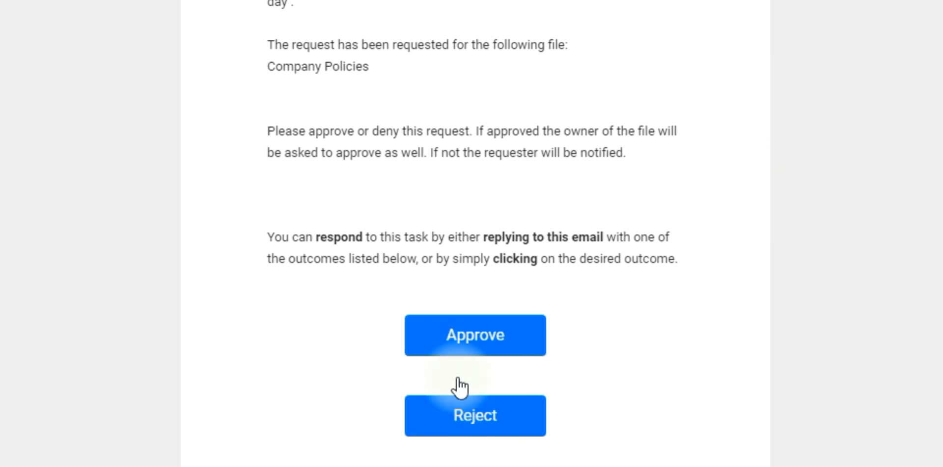
Approve the Company Policies access request from the task email and close the flow's test session.
click(458, 337)
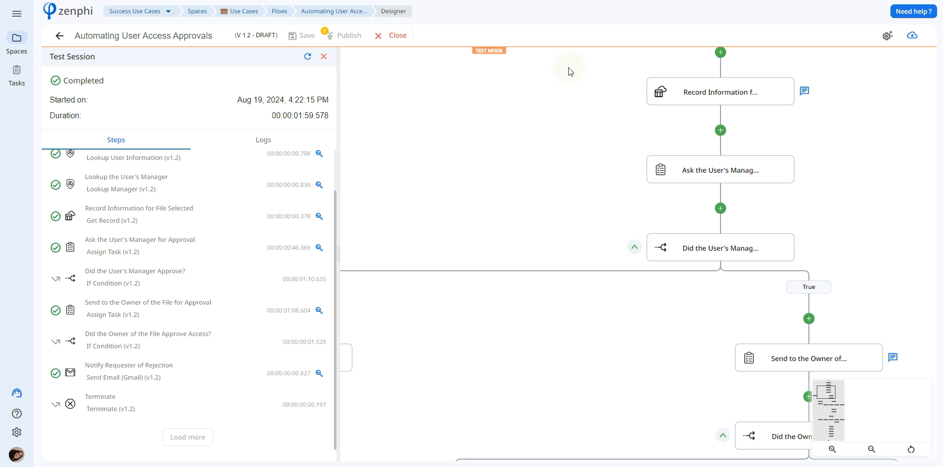
click(324, 56)
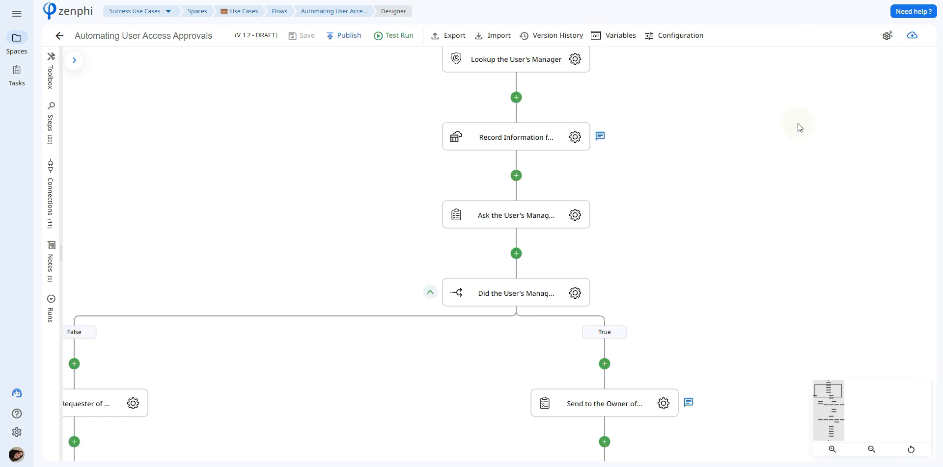